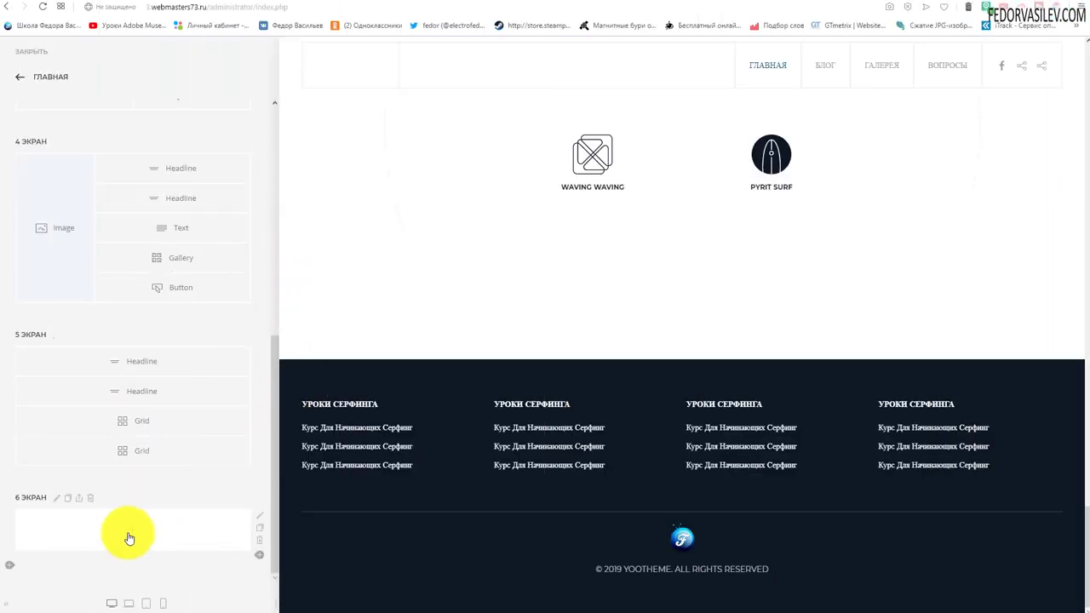
# In the settings of the 6 ЭКРАН section, expand one side to the right and set the inner padding to None
pyautogui.click(59, 501)
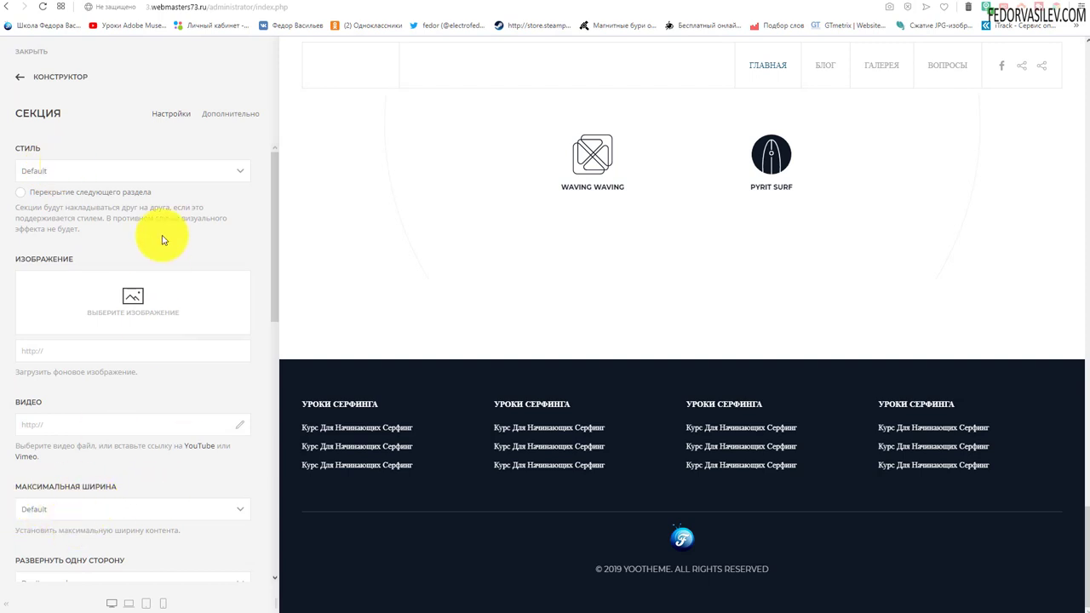
pyautogui.scroll(-5, 165, 241)
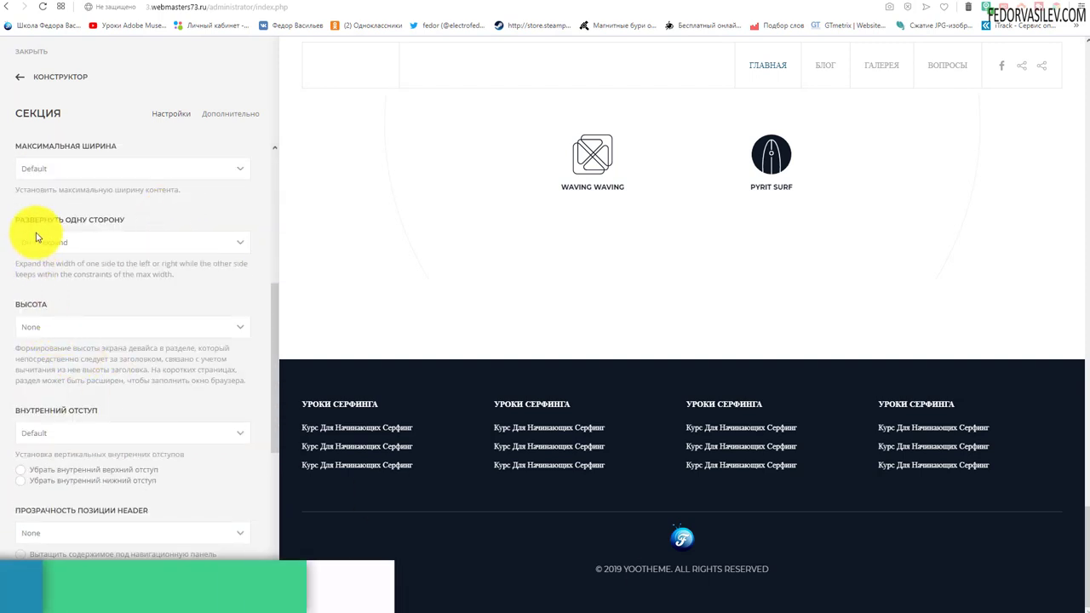
pyautogui.click(82, 242)
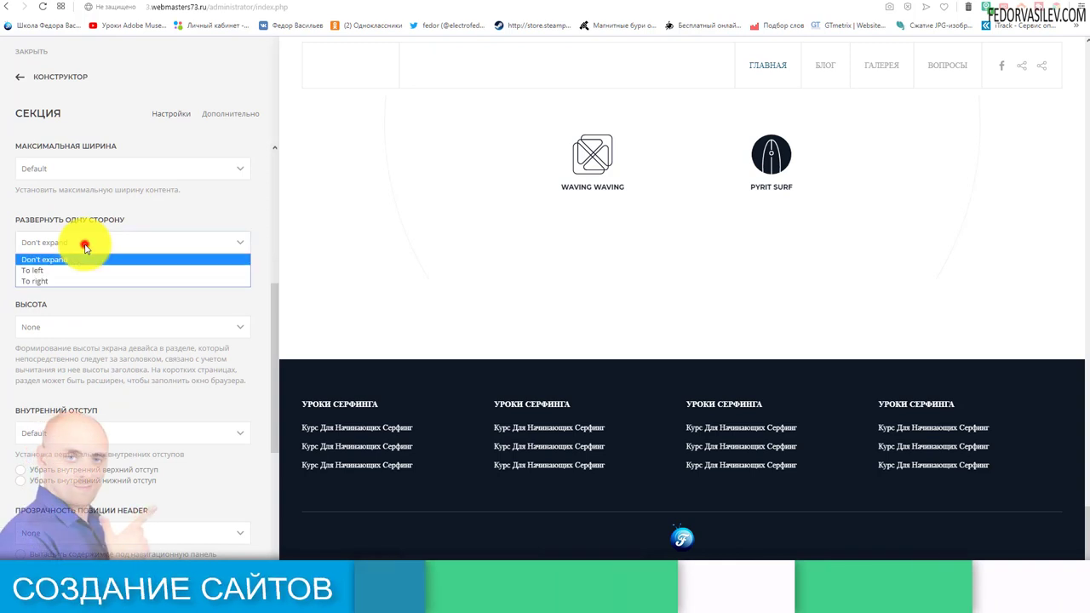
pyautogui.click(50, 283)
pyautogui.scroll(-2, 59, 377)
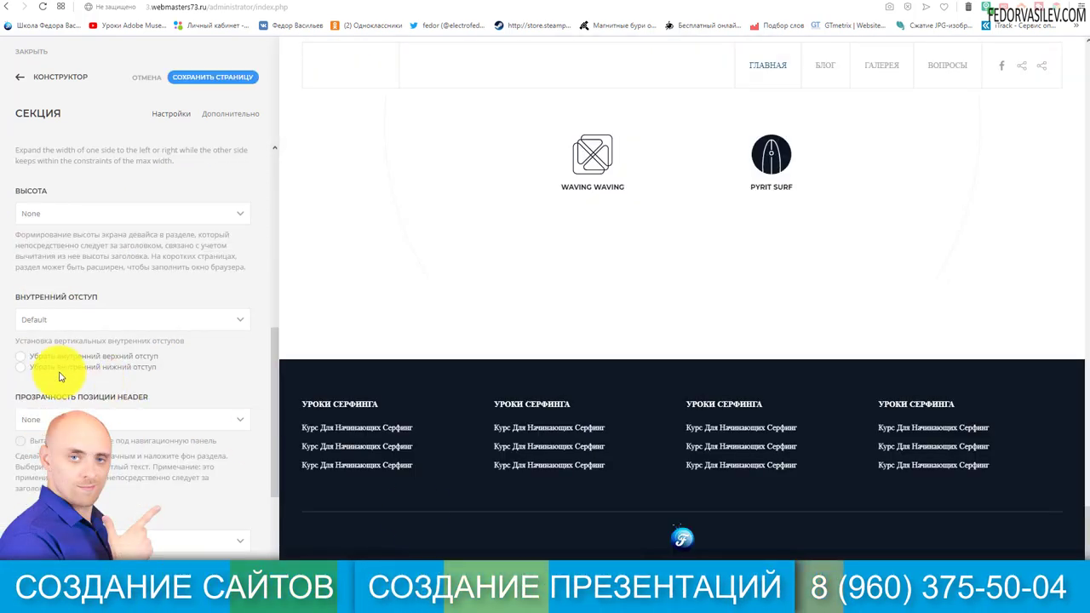
pyautogui.click(73, 319)
pyautogui.click(52, 393)
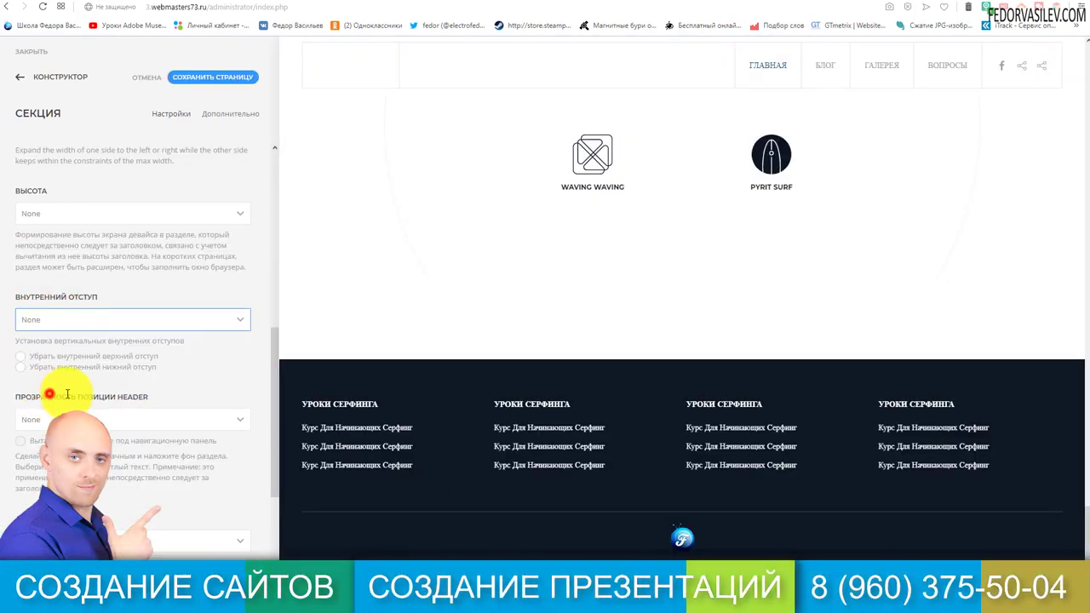
# Using the reference site's vertical caption as a guide, give the section the title "демо" at position Left Center and save the page
pyautogui.scroll(-3, 171, 372)
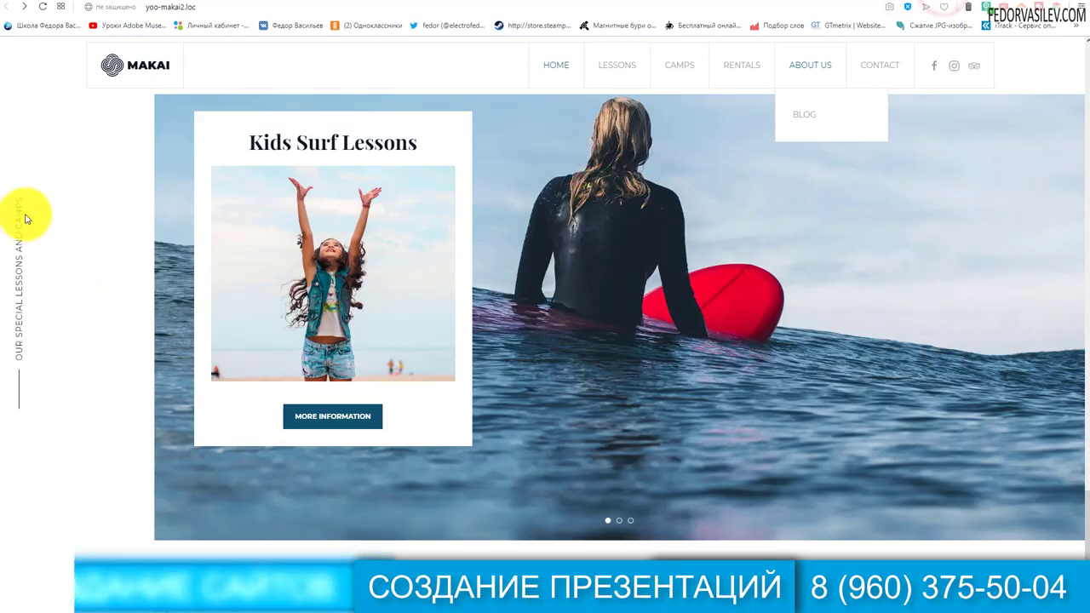
pyautogui.moveTo(20, 202); pyautogui.dragTo(21, 336)
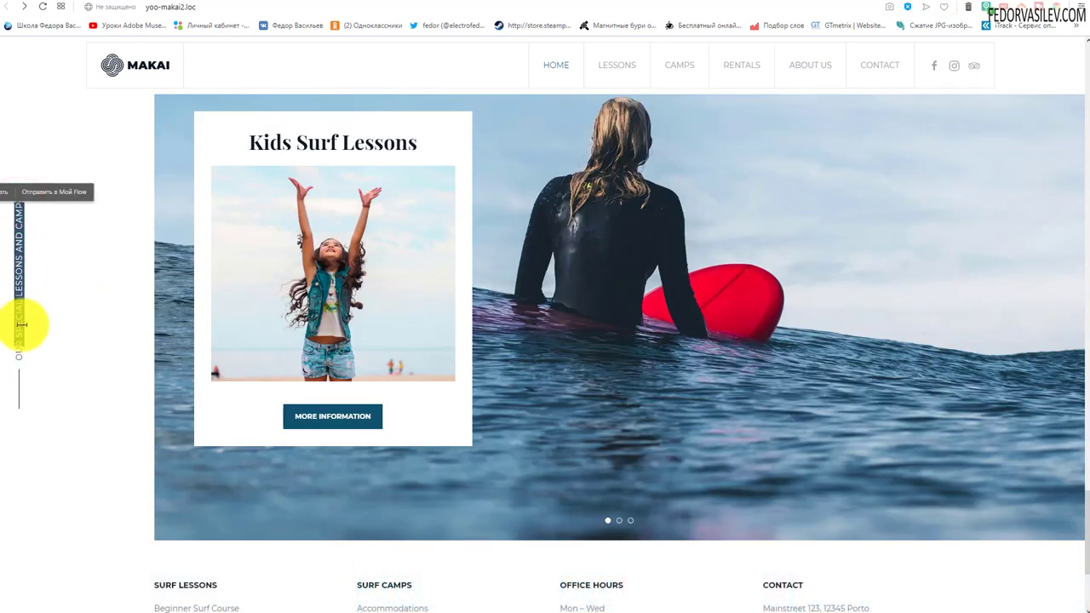
pyautogui.scroll(3, 822, 342)
pyautogui.scroll(-2, 810, 365)
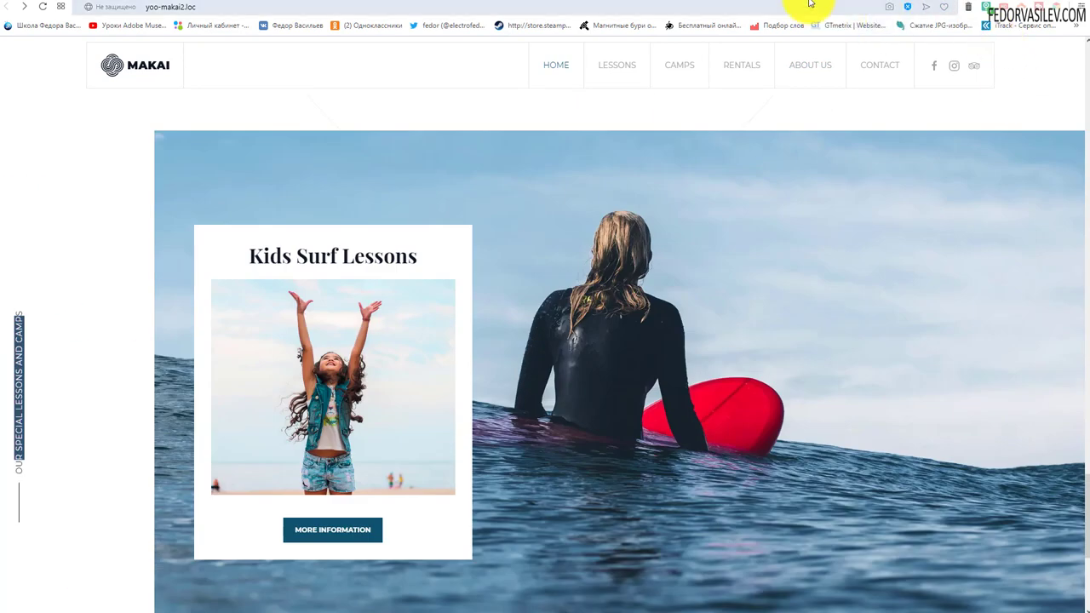
pyautogui.click(760, 2)
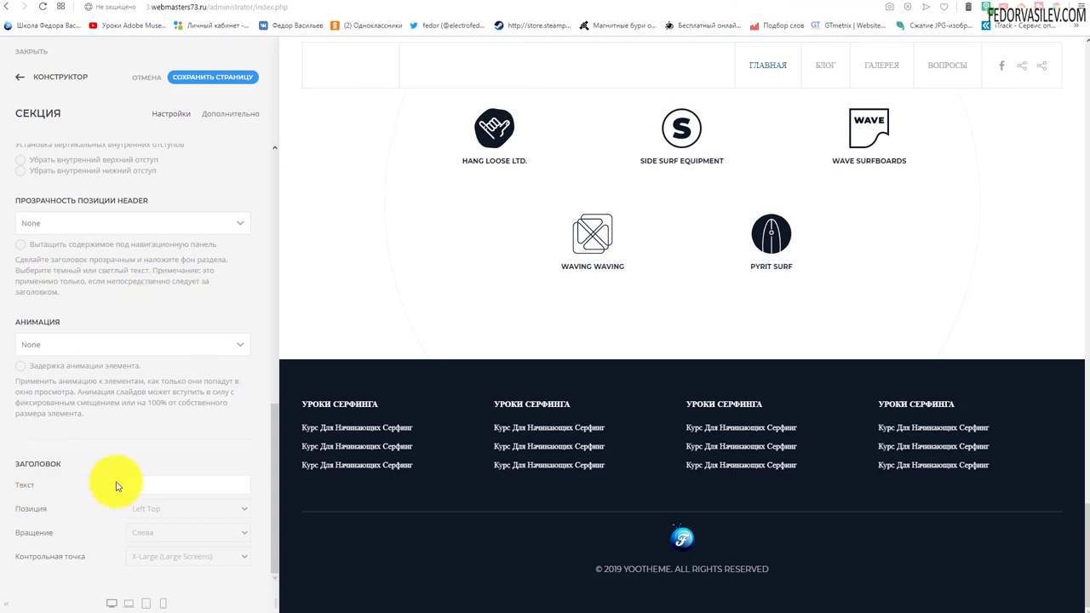
pyautogui.click(141, 483)
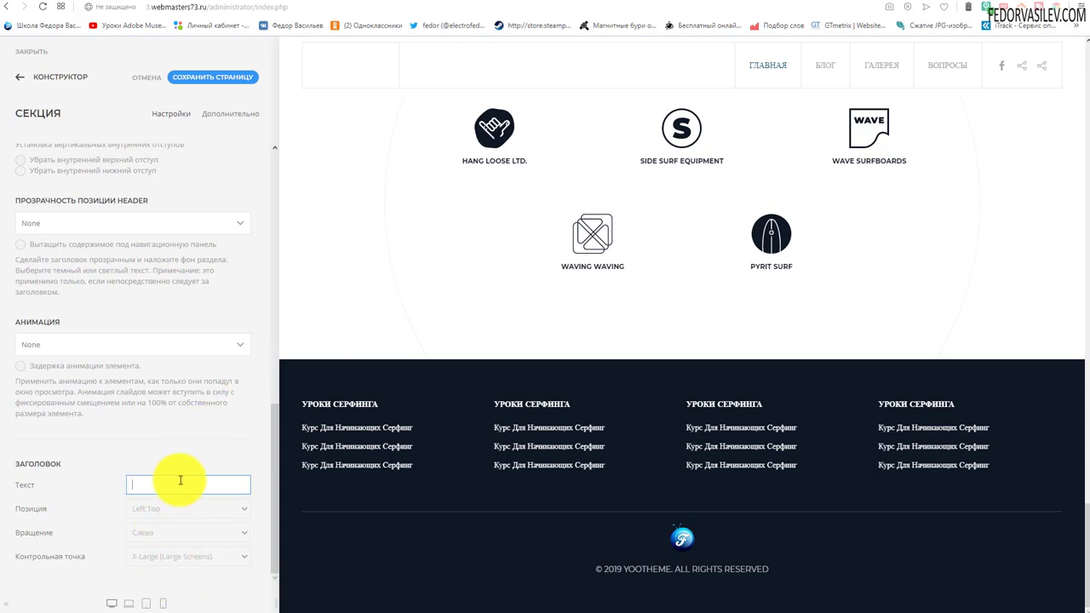
pyautogui.write('П')
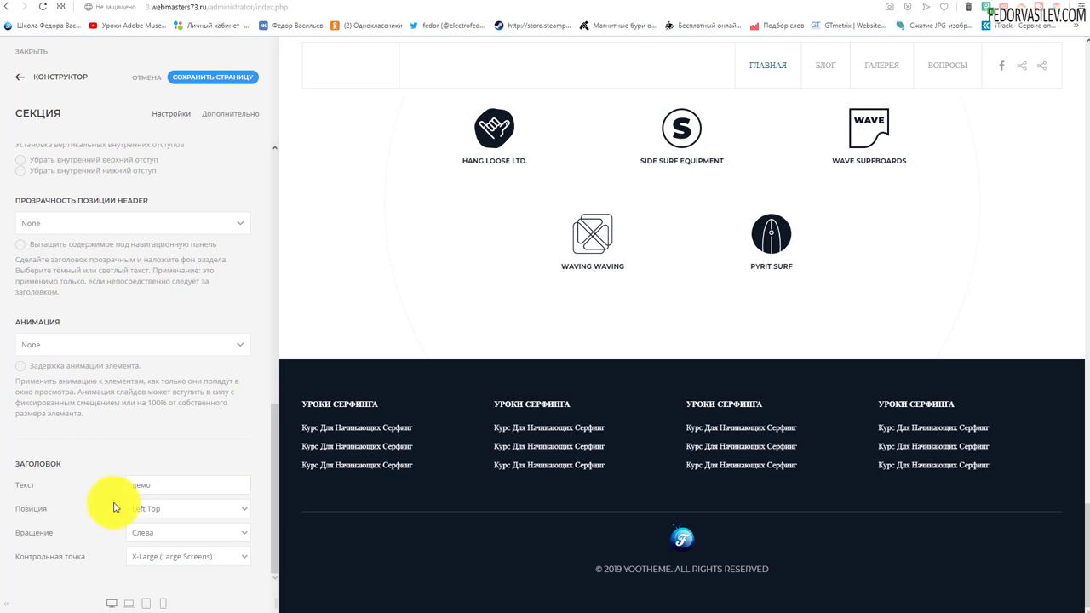
pyautogui.click(156, 508)
pyautogui.click(174, 534)
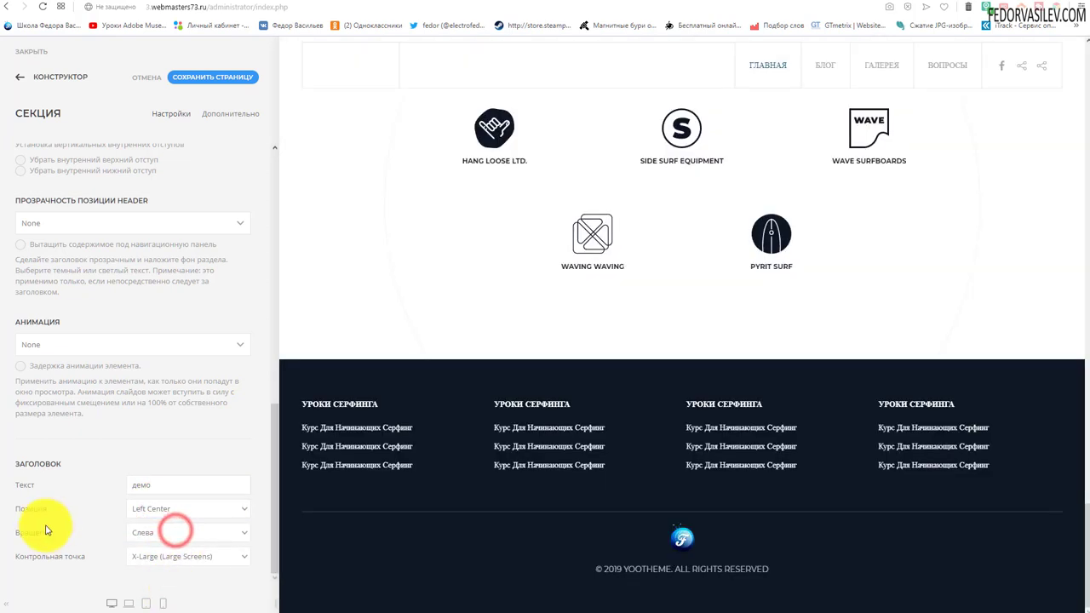
pyautogui.click(182, 80)
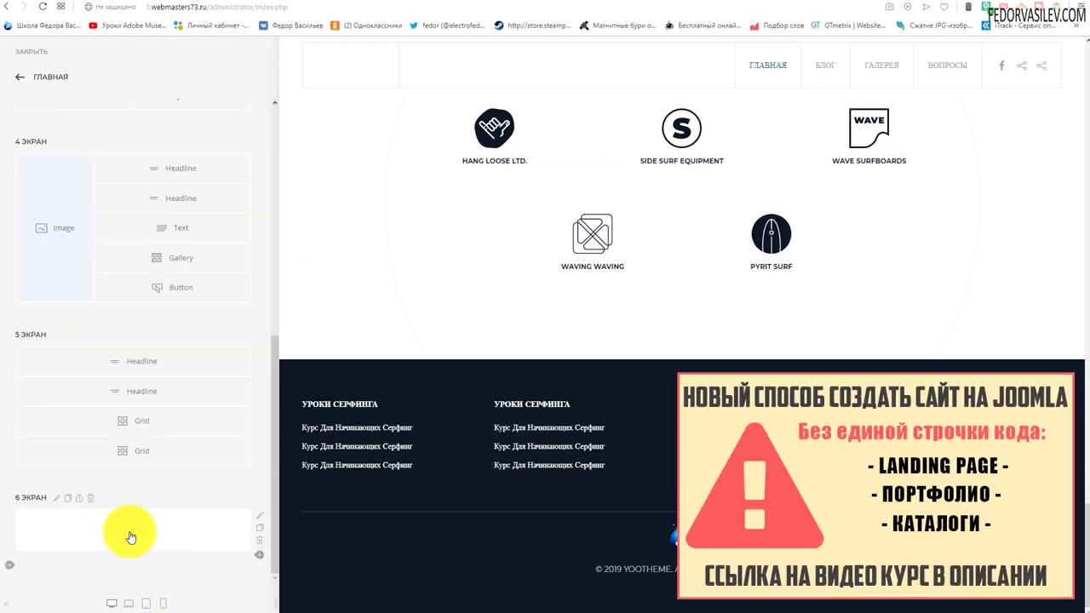
# Add a Slideshow element to the empty 6 ЭКРАН section and open its settings
pyautogui.click(130, 536)
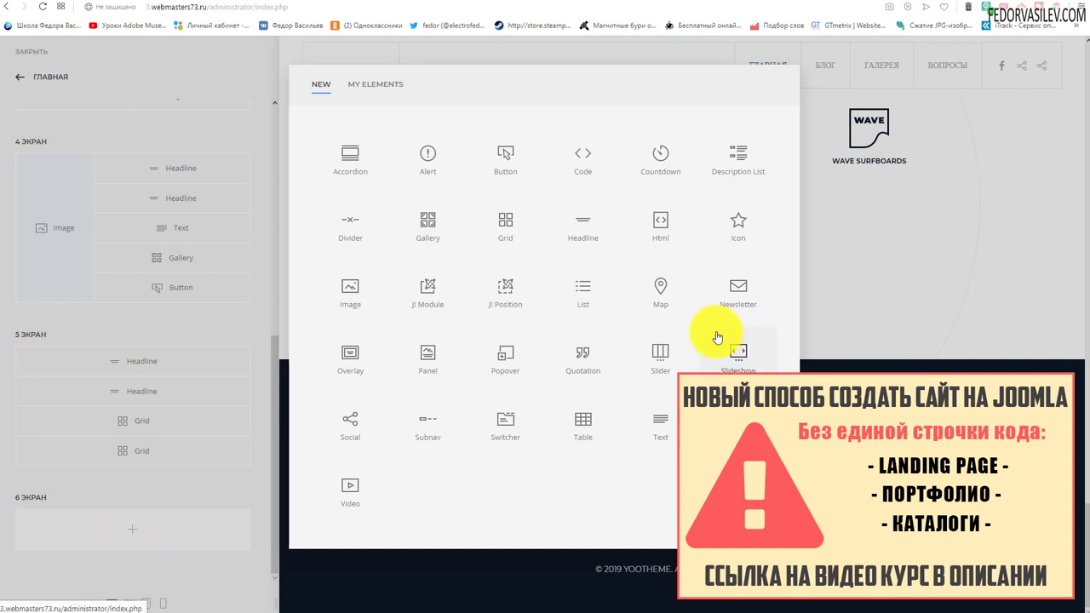
pyautogui.click(730, 358)
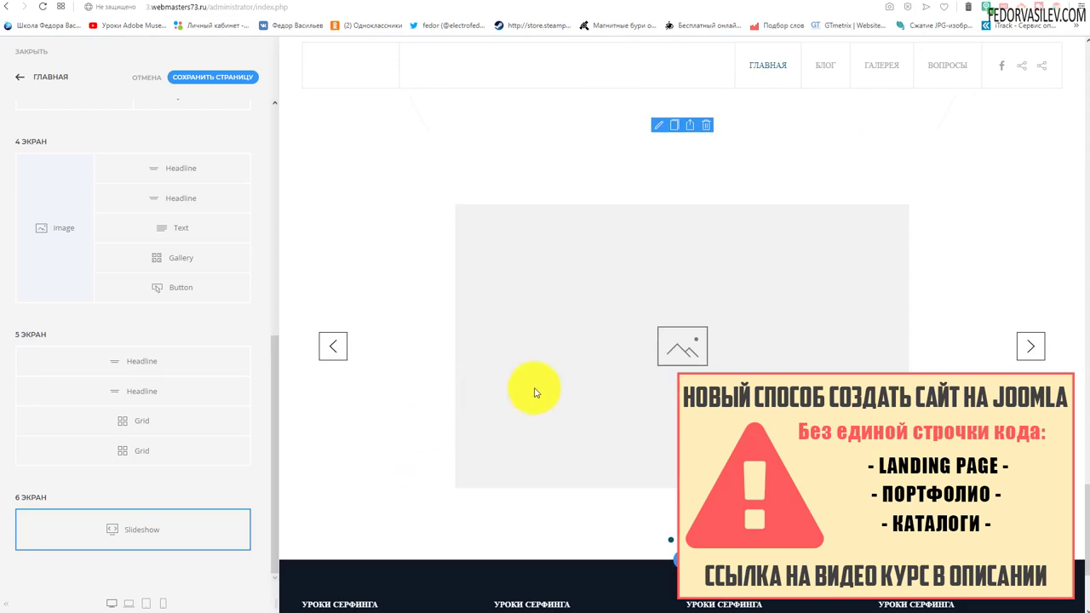
pyautogui.click(177, 535)
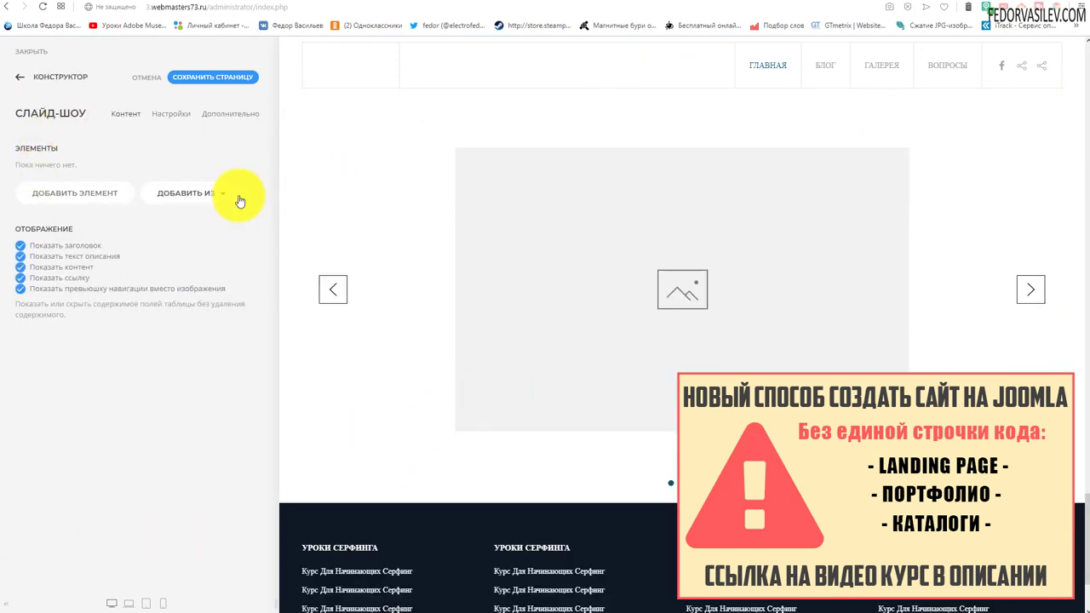
# Add an item to the slideshow and upload the six home-cta-slideshow images through its image picker
pyautogui.click(74, 192)
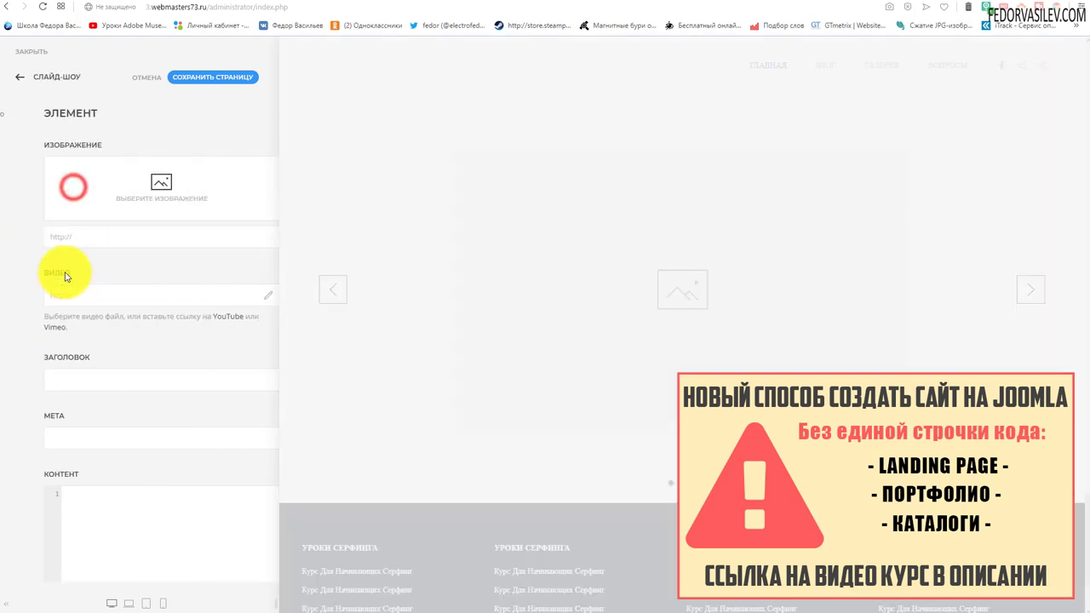
pyautogui.click(106, 189)
pyautogui.scroll(-1, 653, 194)
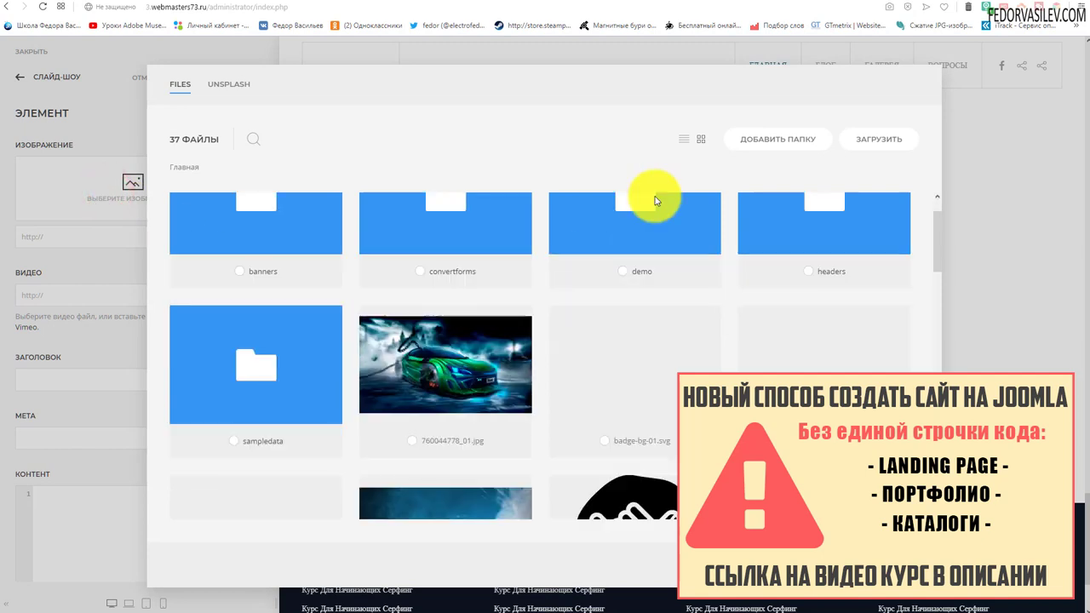
pyautogui.click(871, 146)
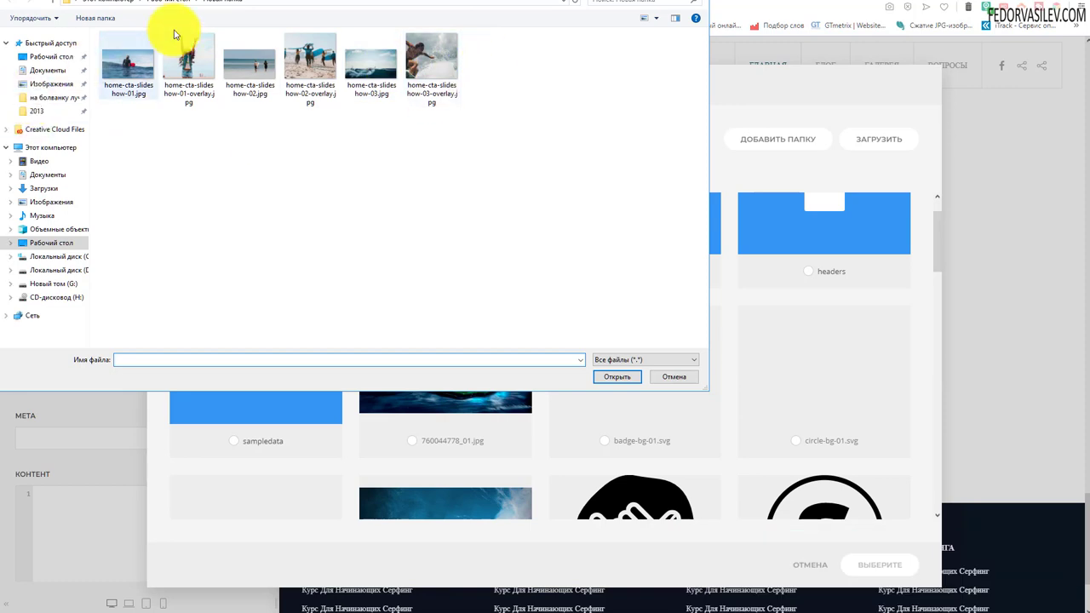
pyautogui.moveTo(554, 68); pyautogui.dragTo(68, 97)
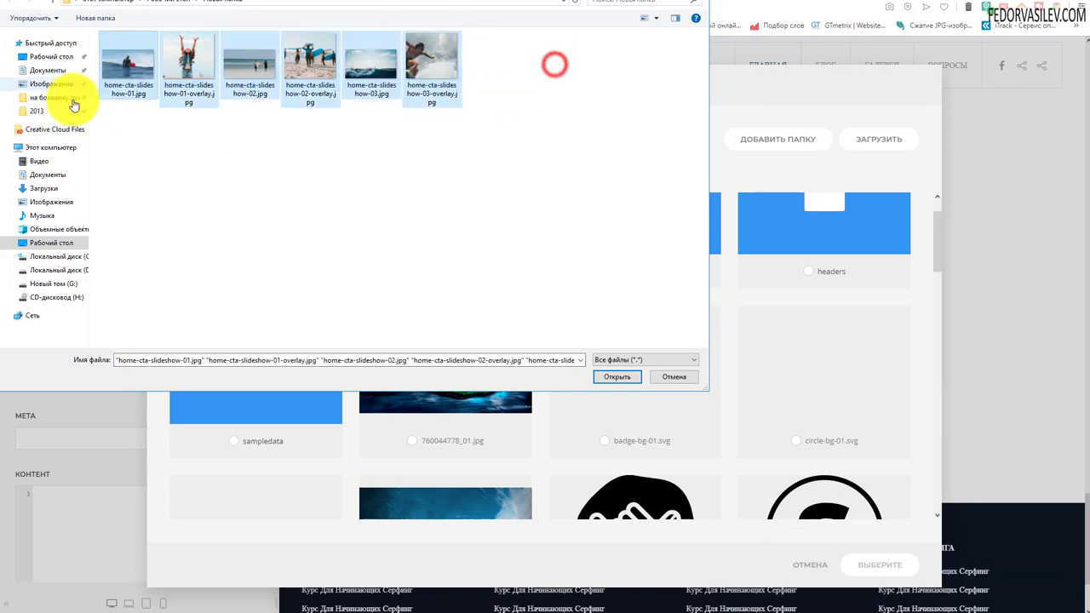
pyautogui.click(606, 380)
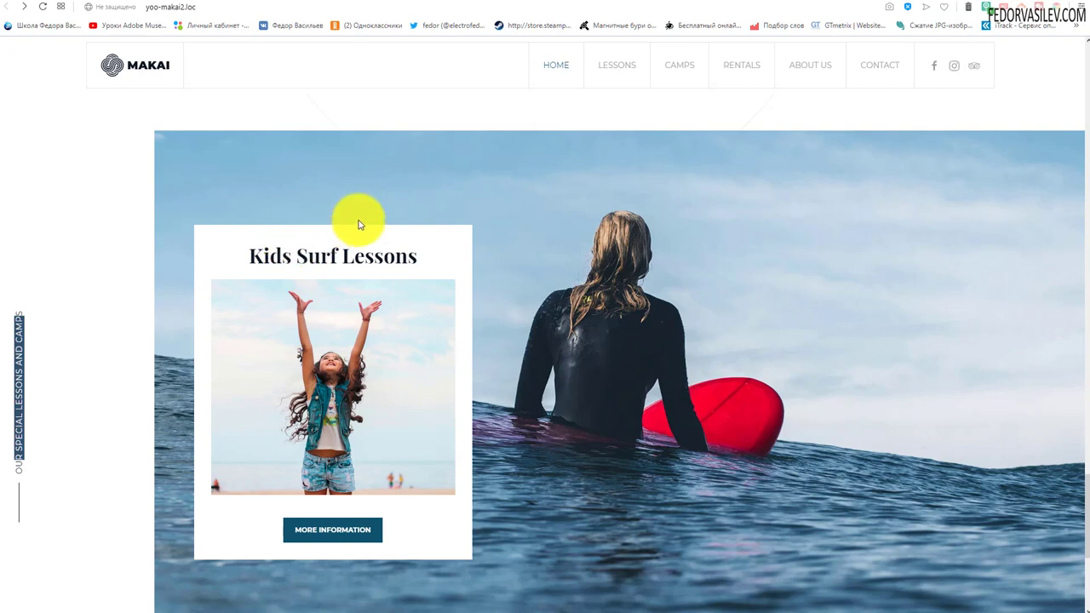
# Check the reference site's first slide and choose home-cta-slideshow-01.jpg as the new item's image
pyautogui.scroll(-2, 486, 348)
pyautogui.scroll(1, 283, 362)
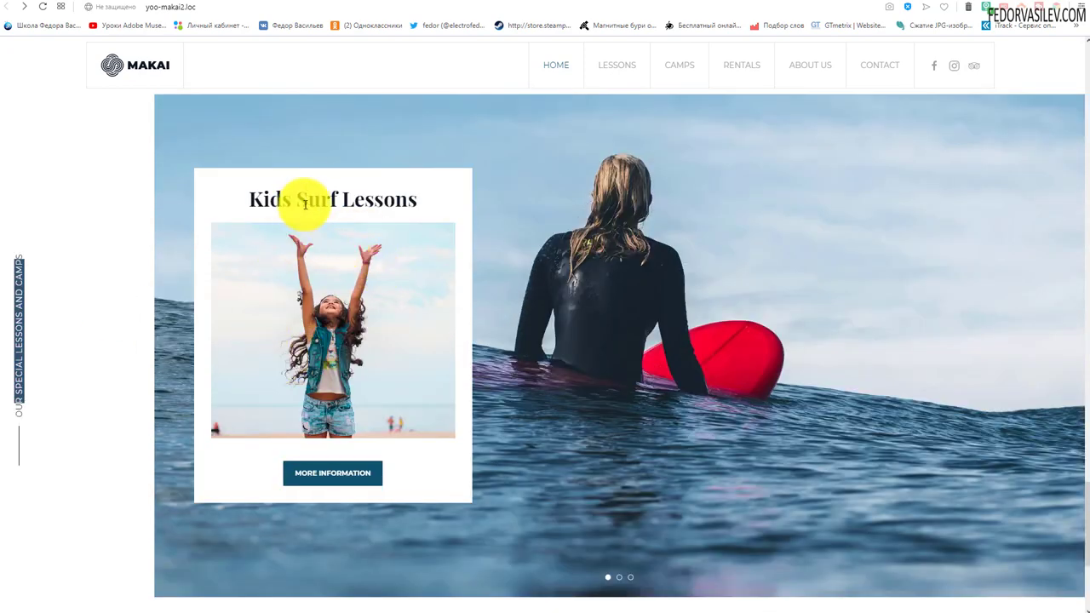
pyautogui.moveTo(305, 204); pyautogui.dragTo(407, 203)
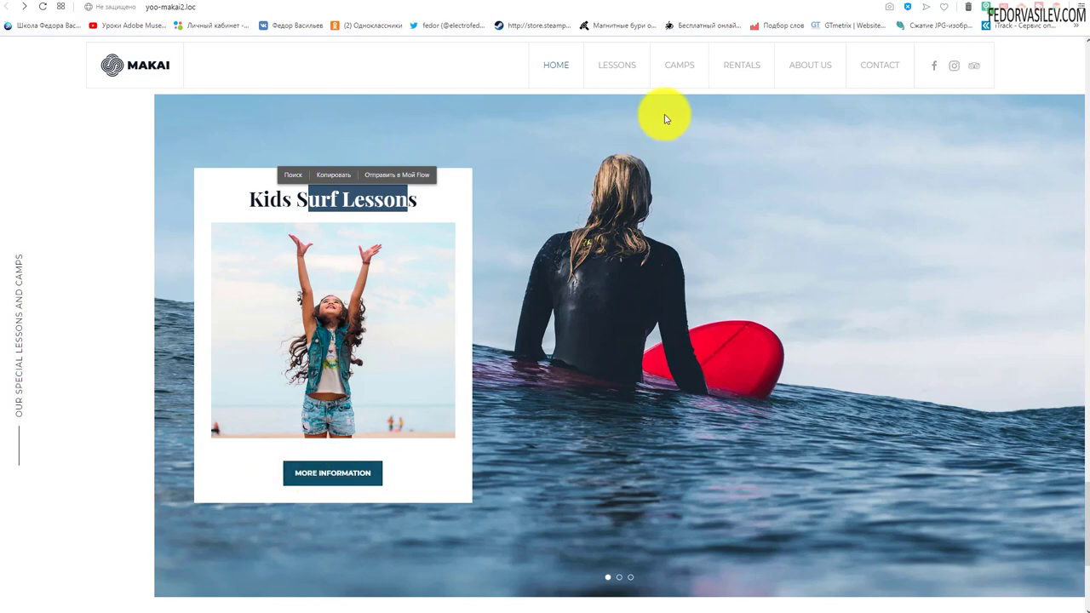
pyautogui.click(762, 7)
pyautogui.scroll(-4, 551, 370)
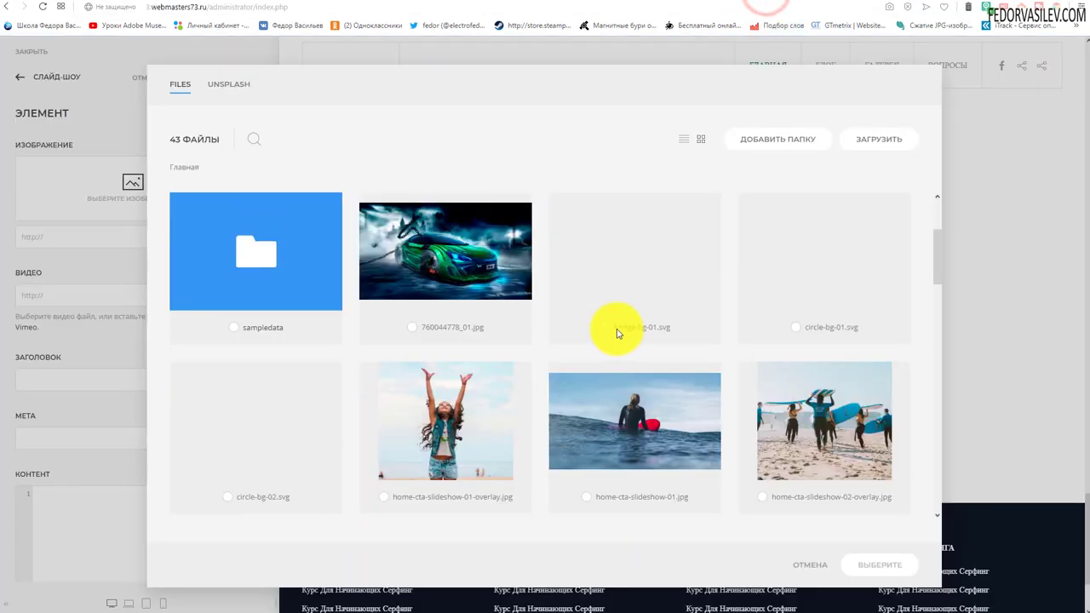
pyautogui.click(587, 328)
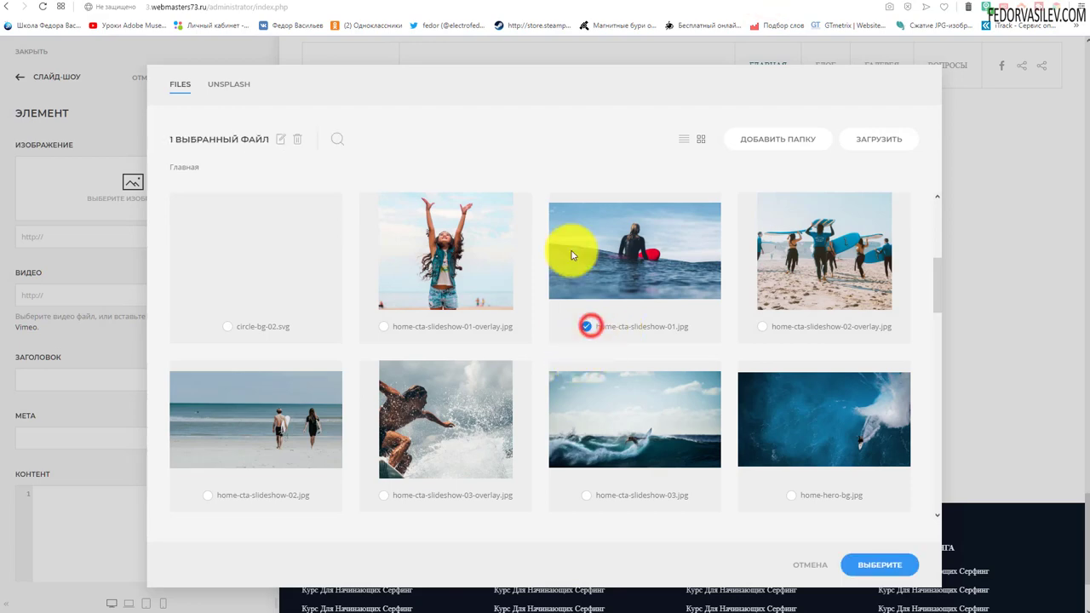
pyautogui.click(856, 566)
# Set the slide's title to "Kids Surf Lessons" and compare it with the heading on the reference site
pyautogui.scroll(-2, 65, 297)
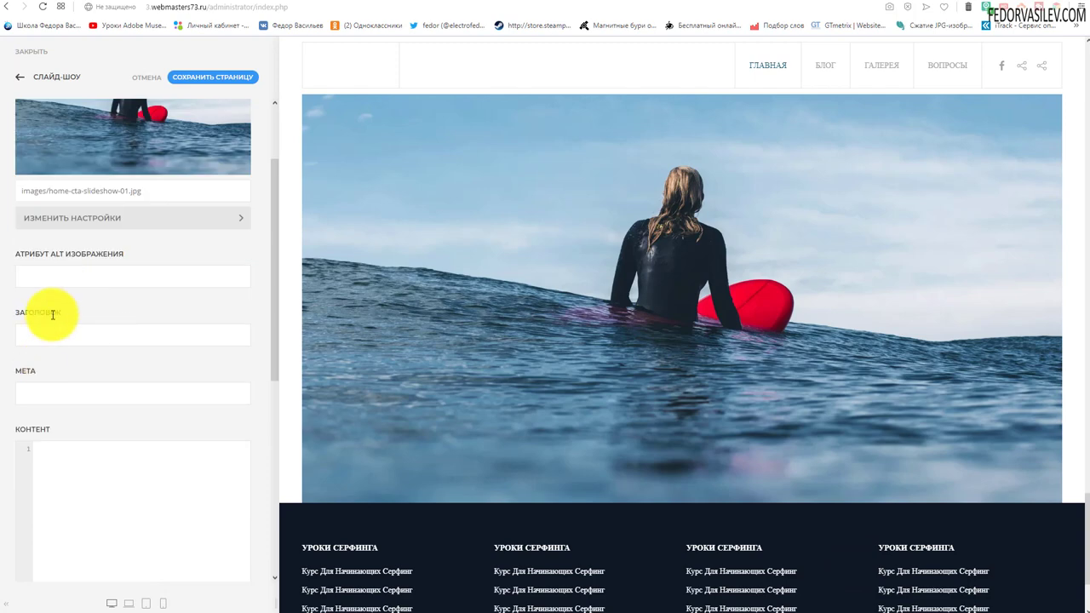
pyautogui.rightClick(47, 331)
pyautogui.click(83, 410)
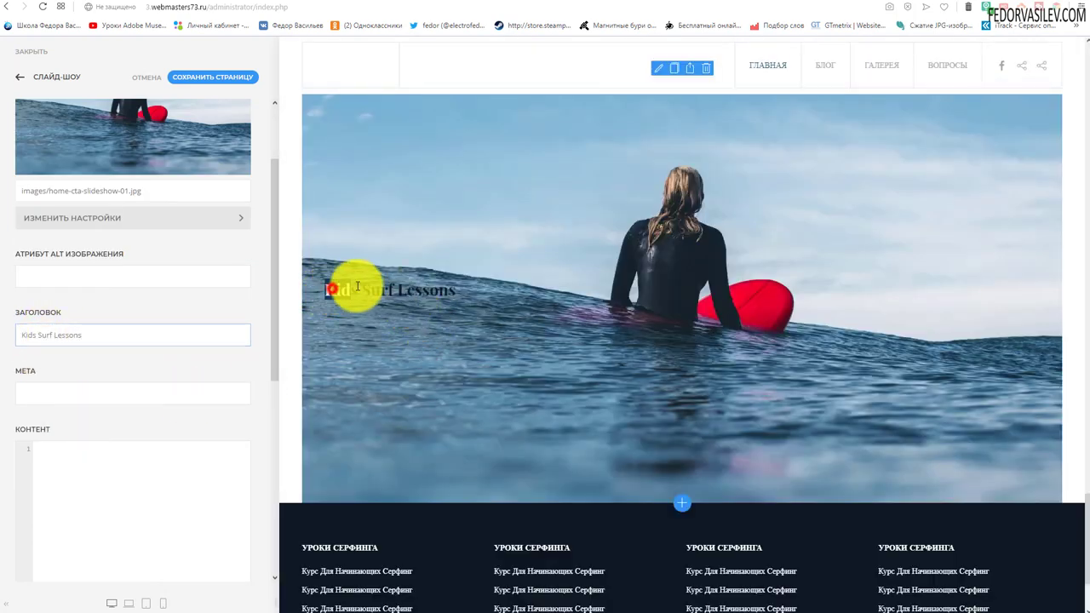
pyautogui.moveTo(358, 286); pyautogui.dragTo(456, 290)
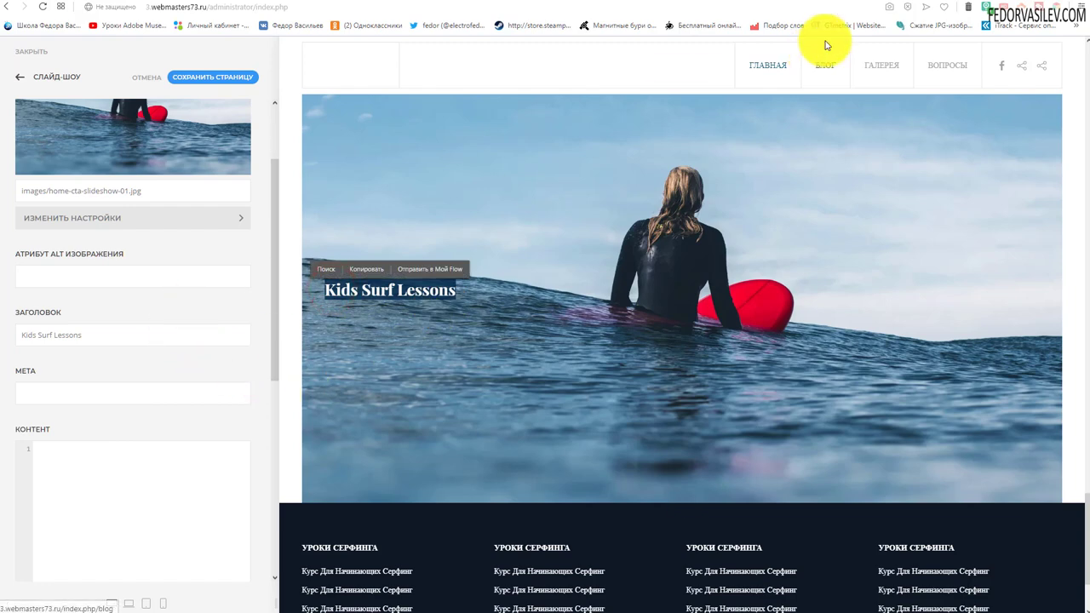
pyautogui.hotkey('ctrl', 'Tab')
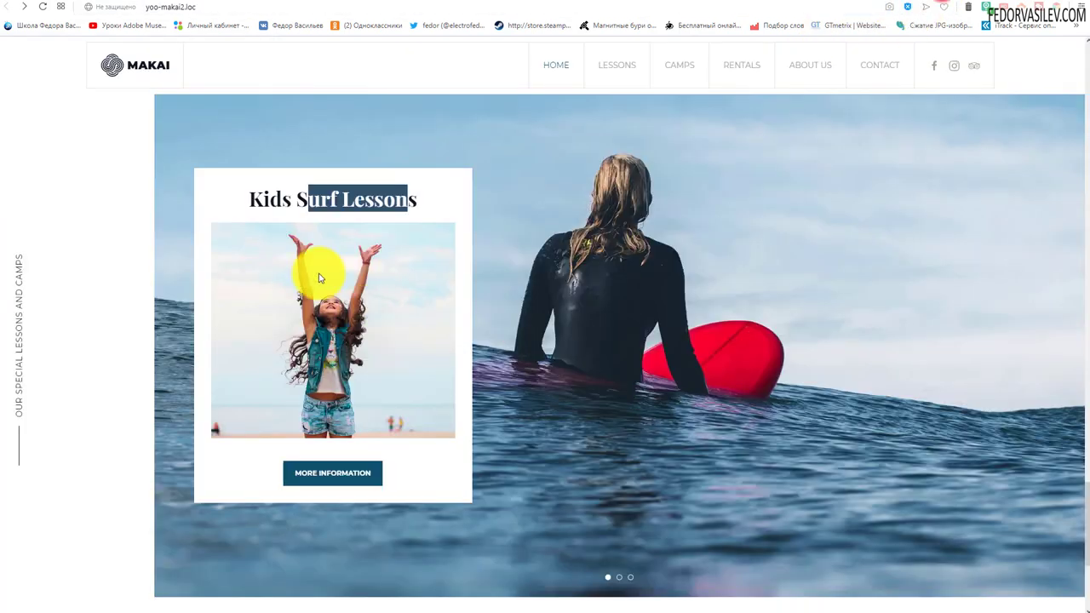
pyautogui.moveTo(255, 202); pyautogui.dragTo(396, 195)
# Paste the img code for images/home-cta-slideshow-01-overlay.jpg, width 430 and height 380, into the slide's content
pyautogui.hotkey('ctrl', 'Tab')
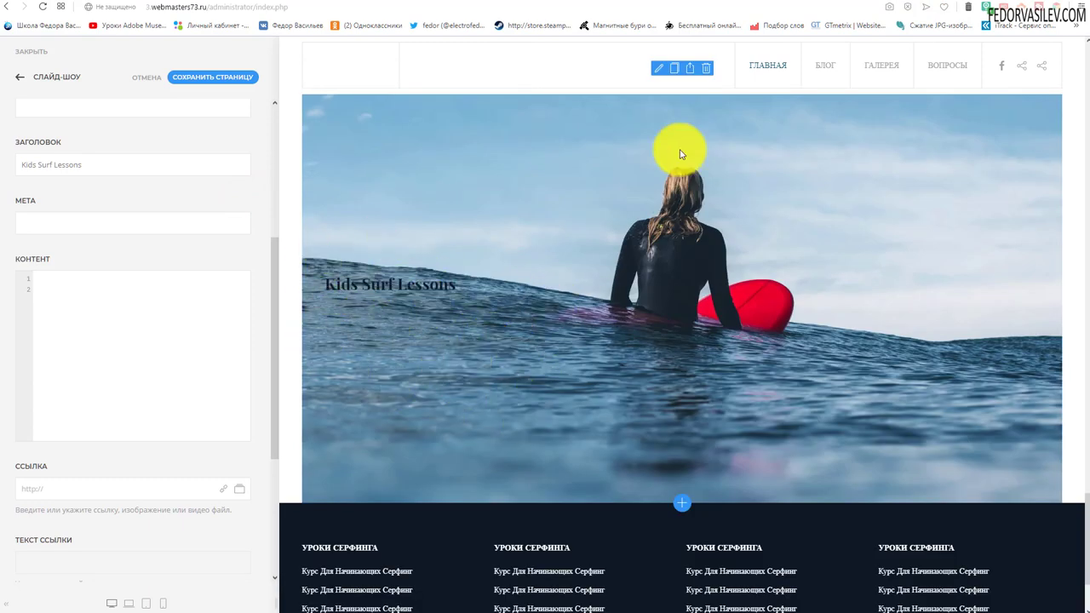
pyautogui.rightClick(68, 278)
pyautogui.click(100, 361)
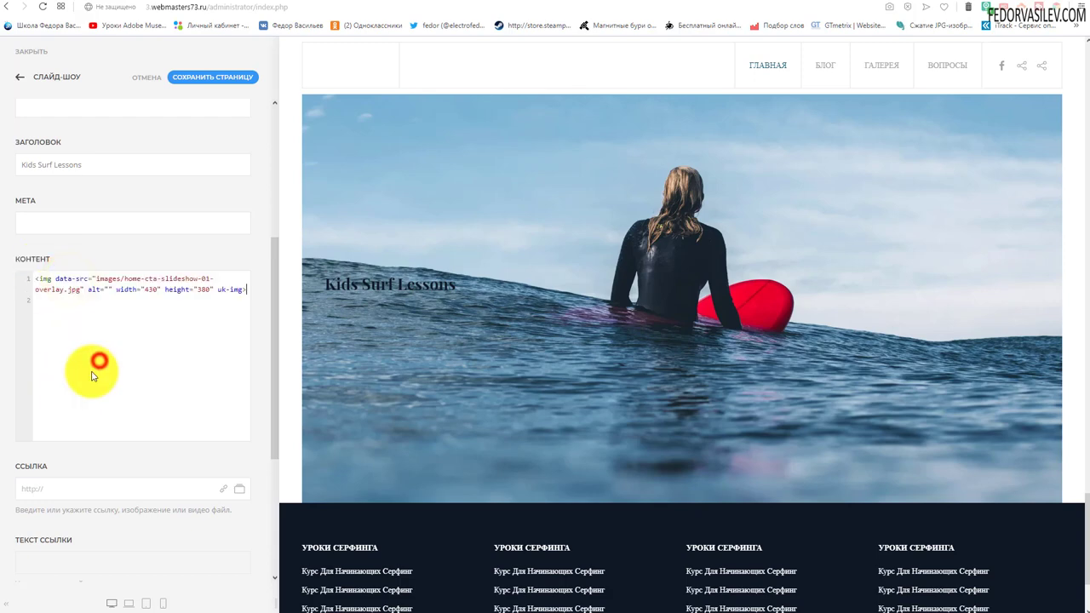
# Examine the overlay image code in the slide's content, including its folder path, file name and closing part
pyautogui.click(41, 274)
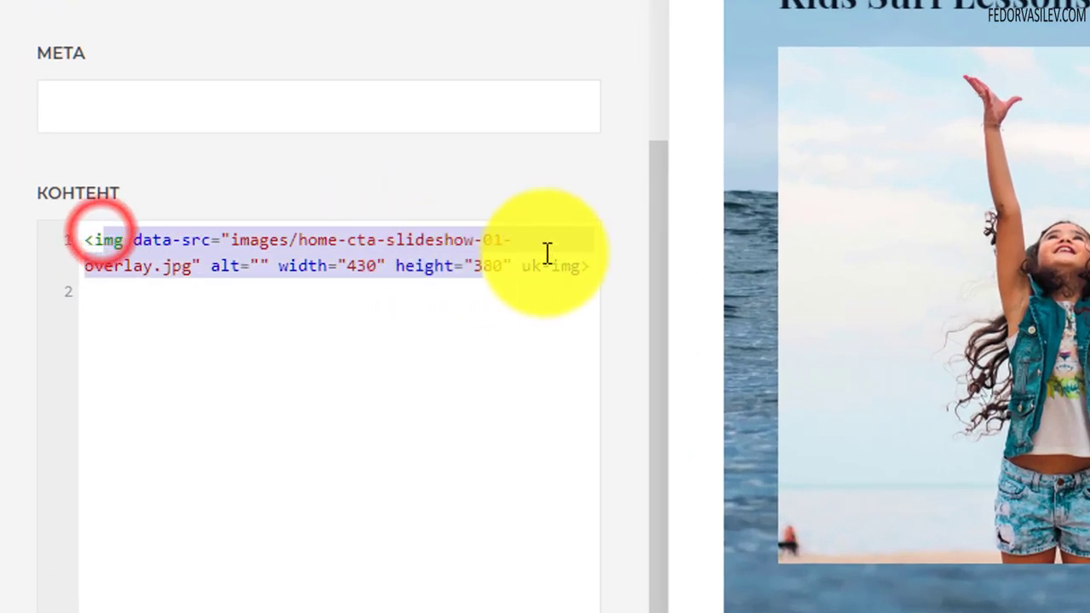
pyautogui.moveTo(295, 240); pyautogui.dragTo(230, 241)
pyautogui.moveTo(299, 242); pyautogui.dragTo(198, 267)
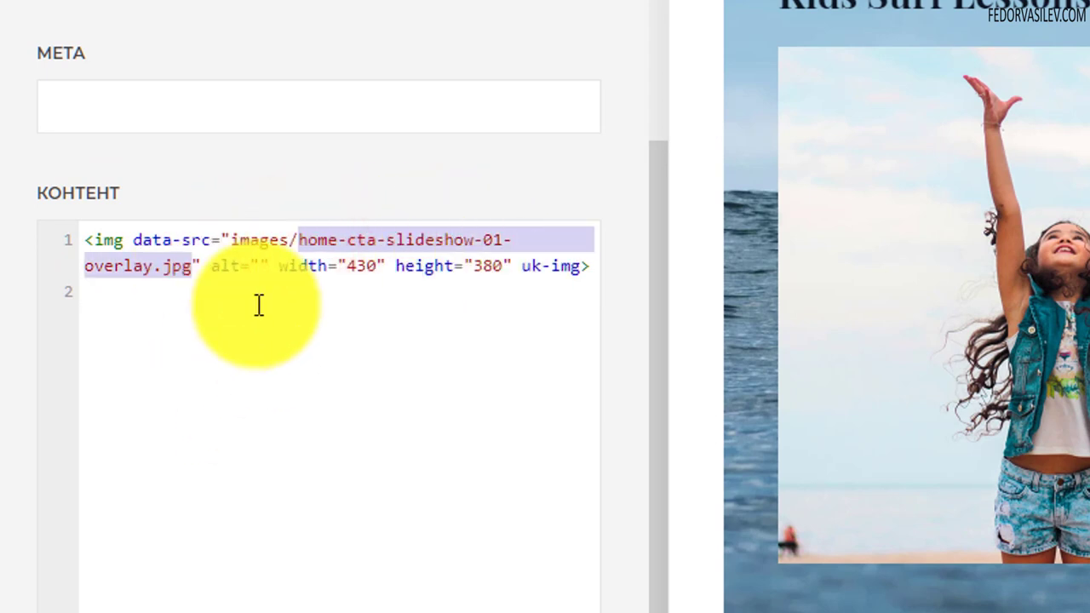
pyautogui.click(312, 304)
pyautogui.moveTo(282, 264); pyautogui.dragTo(85, 238)
pyautogui.click(520, 324)
pyautogui.click(591, 265)
pyautogui.click(315, 371)
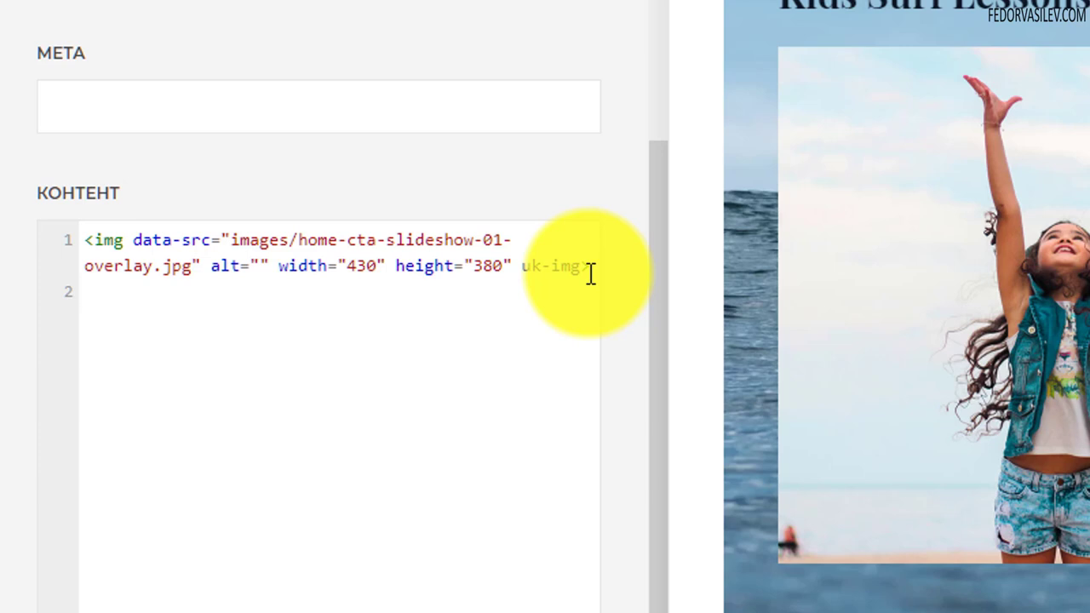
pyautogui.moveTo(588, 267); pyautogui.dragTo(80, 244)
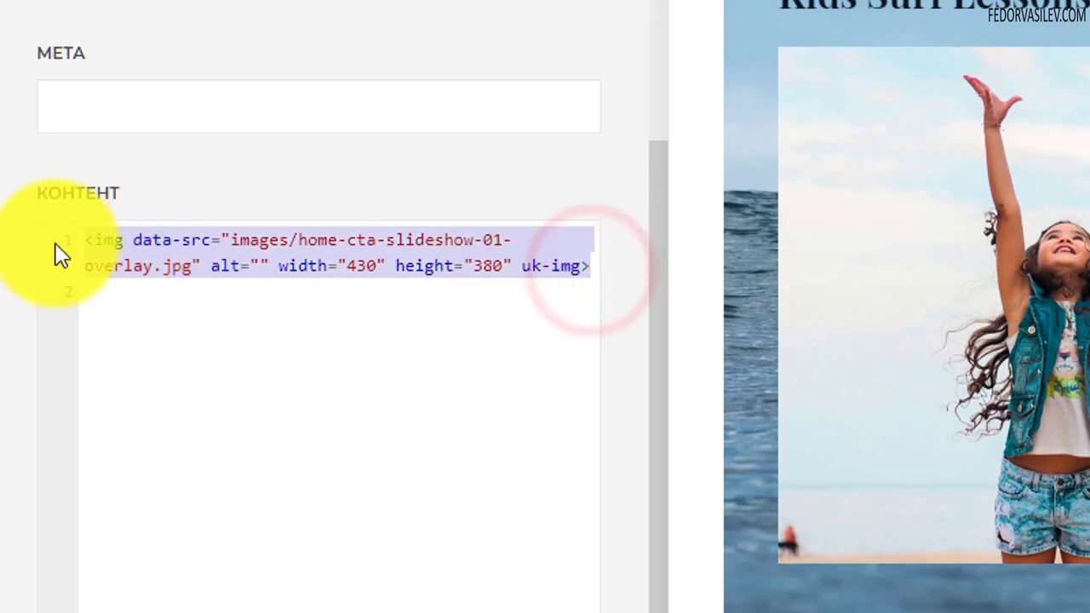
# Switch to fedorvasilev.com, open lesson #9 on YOO Makai styles from the Joomla templates category, and view its video popup
pyautogui.click(345, 267)
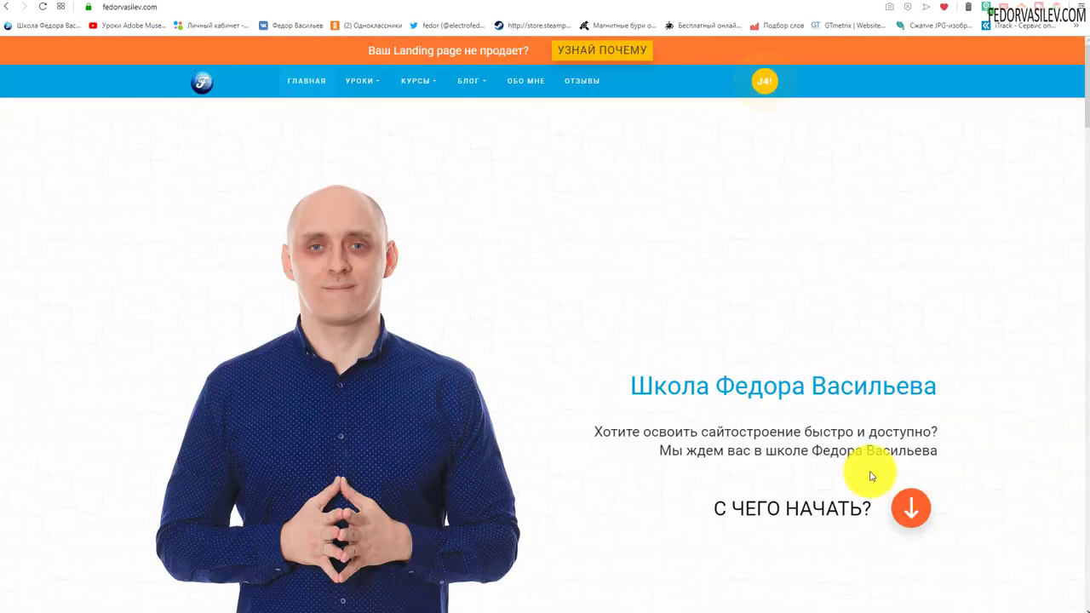
pyautogui.moveTo(362, 80)
pyautogui.click(377, 122)
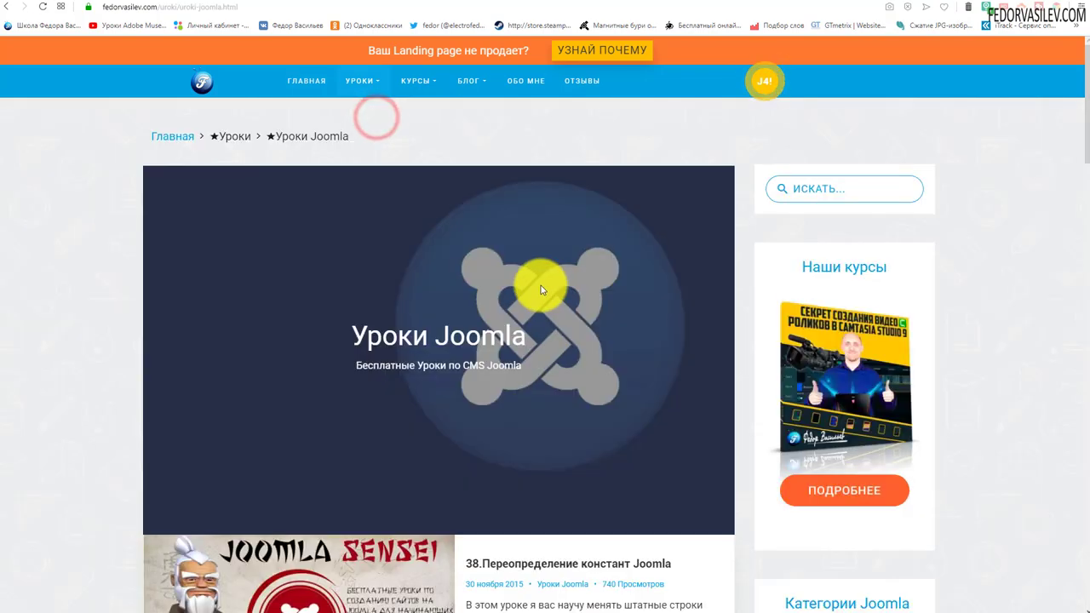
pyautogui.scroll(-3, 596, 204)
pyautogui.scroll(-1, 602, 202)
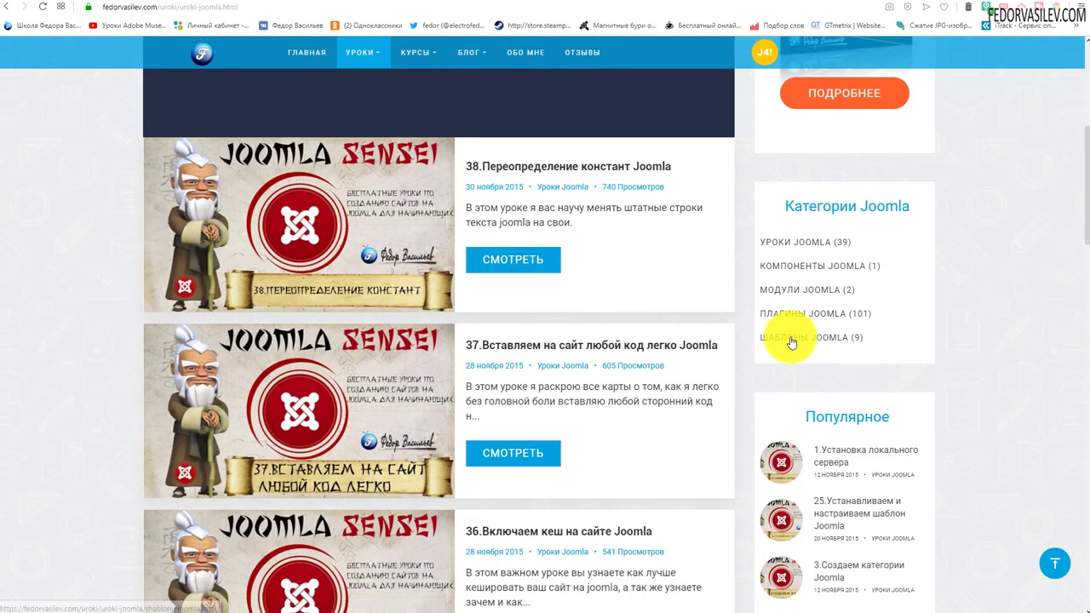
pyautogui.click(788, 337)
pyautogui.scroll(-3, 328, 158)
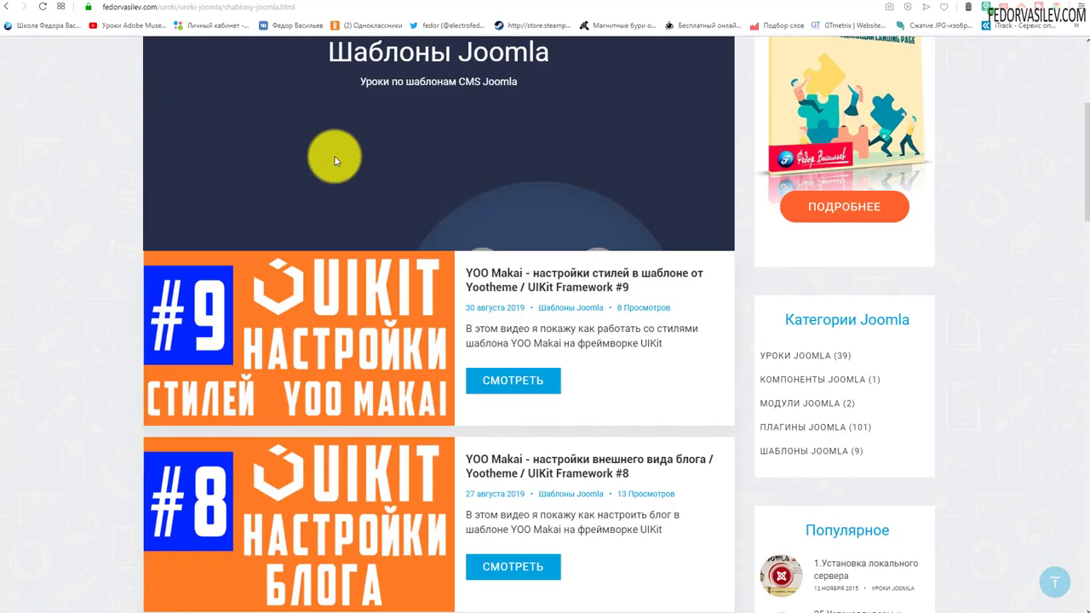
pyautogui.click(340, 290)
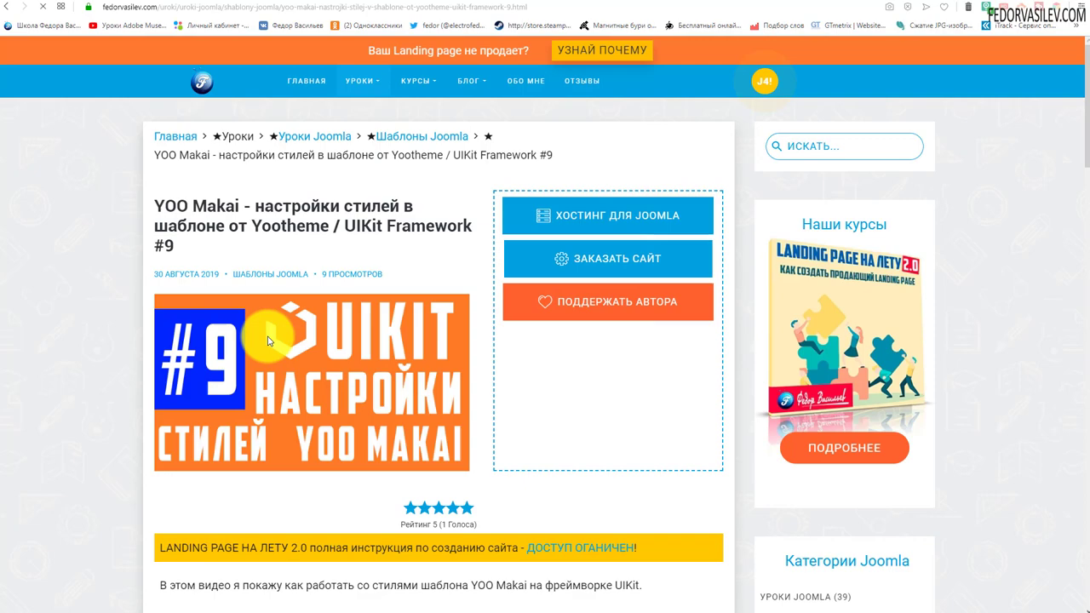
pyautogui.click(255, 337)
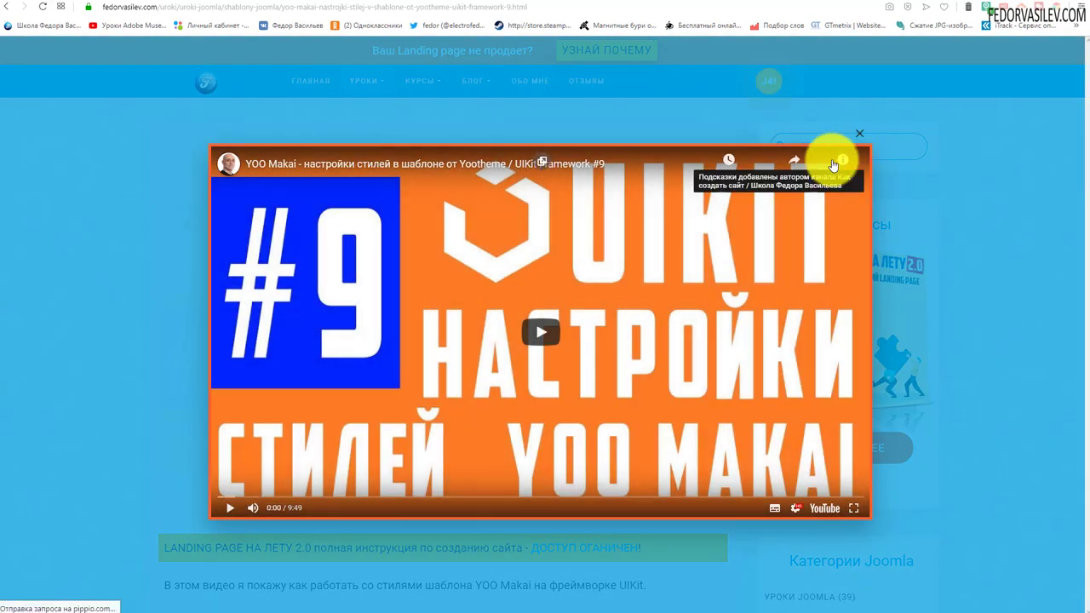
pyautogui.click(858, 129)
pyautogui.scroll(-2, 647, 210)
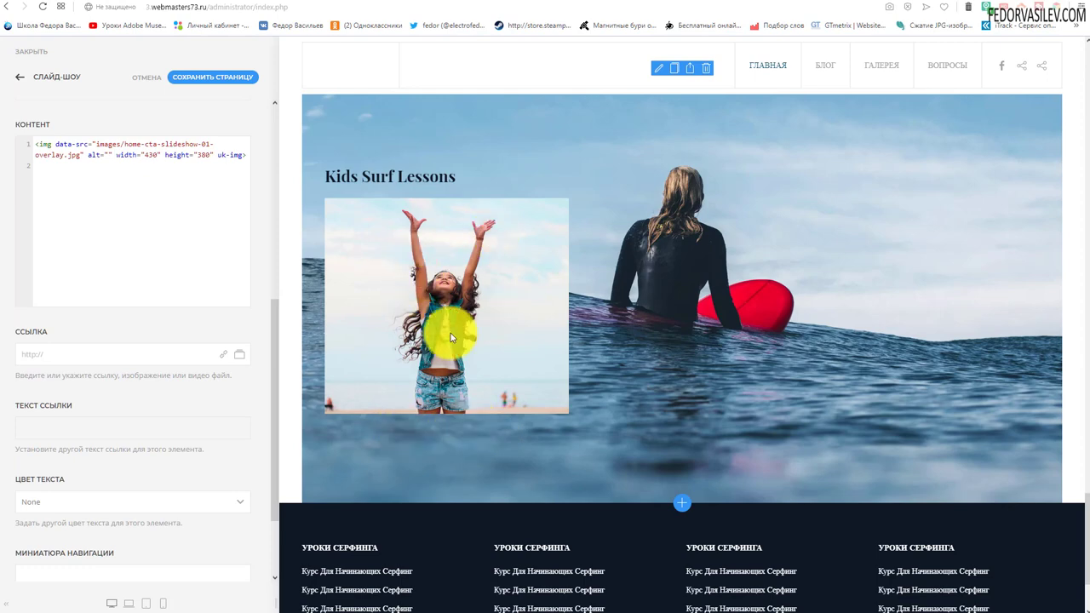
# Link the Kids Surf Lessons slide to the article "статья (7)" and set its link text to "More Information"
pyautogui.click(223, 355)
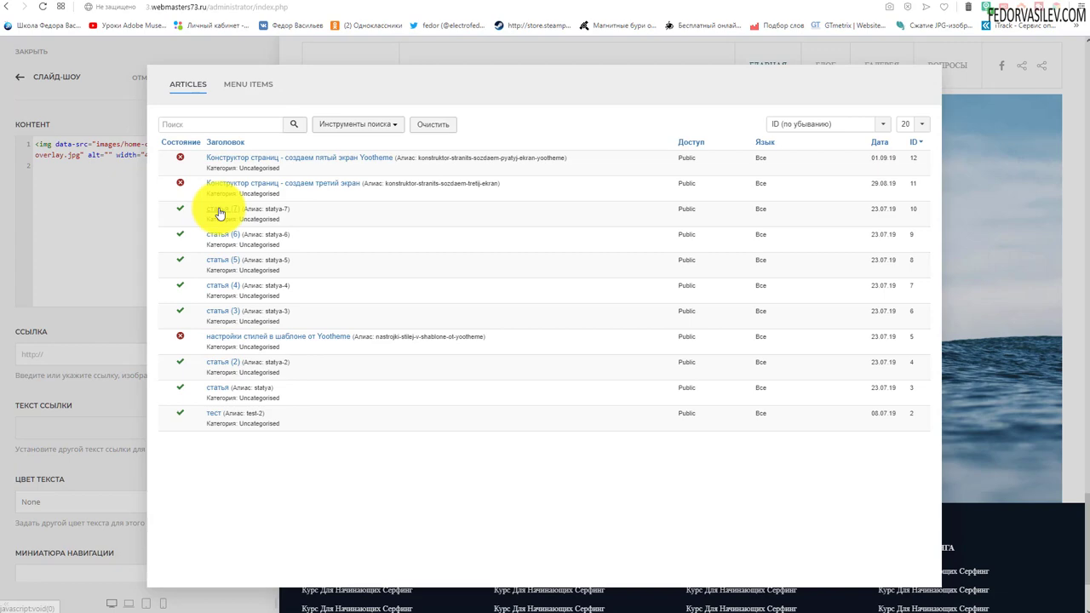
pyautogui.click(219, 211)
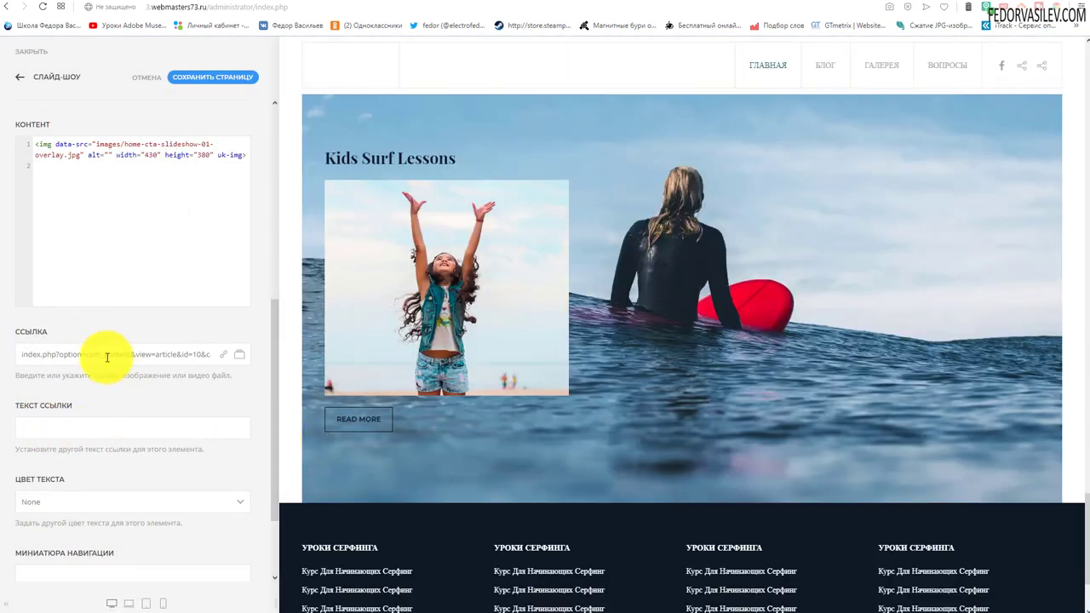
pyautogui.scroll(-1, 34, 306)
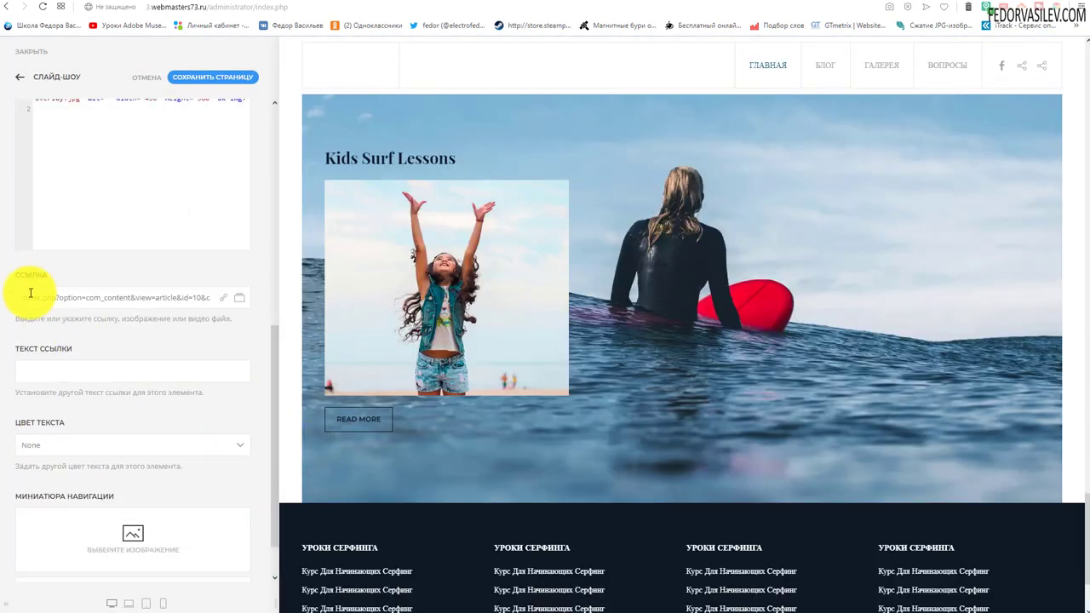
pyautogui.rightClick(49, 375)
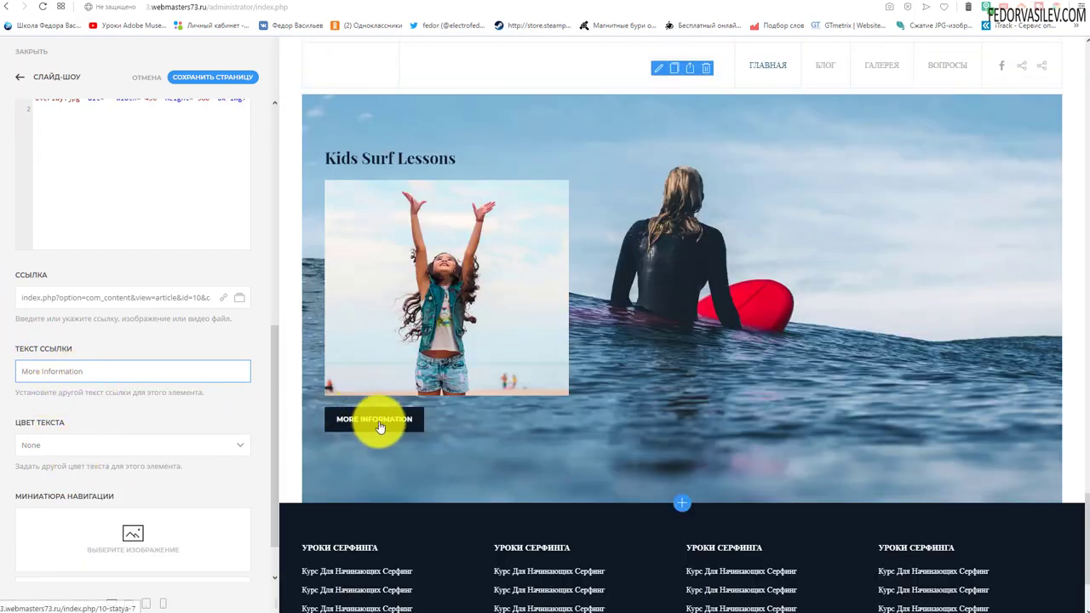
pyautogui.tripleClick(105, 372)
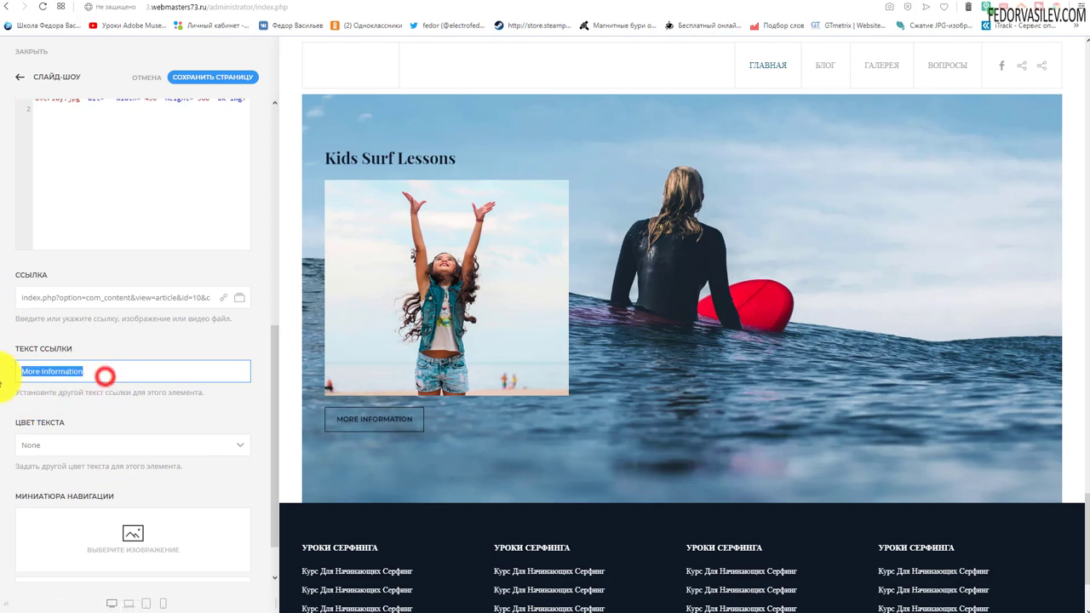
# Set the slide's text color to Light, as an item-level setting, and save the page
pyautogui.scroll(-1, 40, 367)
pyautogui.click(42, 387)
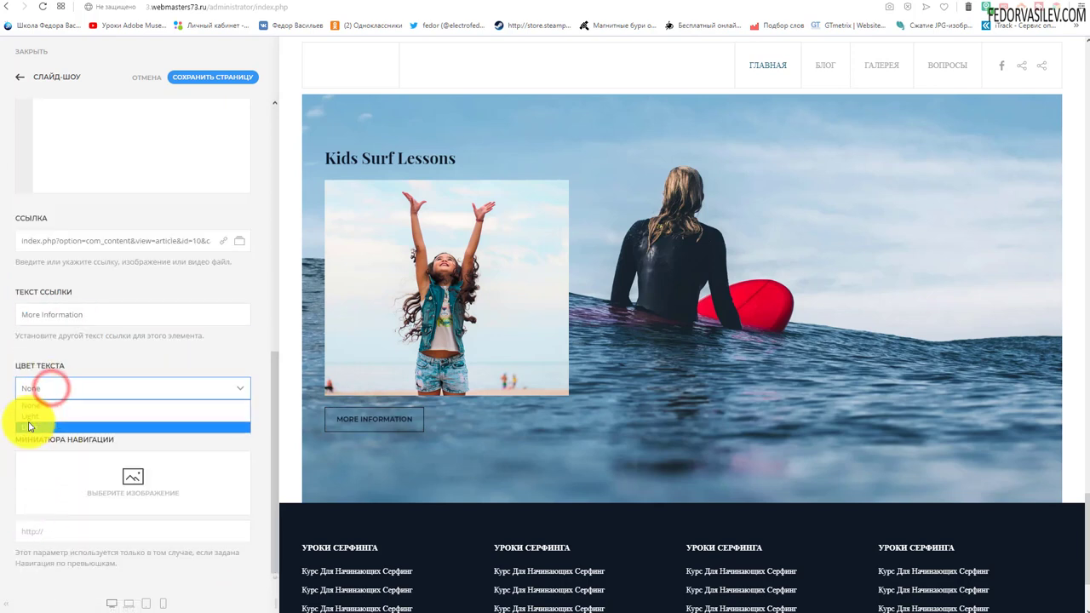
pyautogui.click(42, 415)
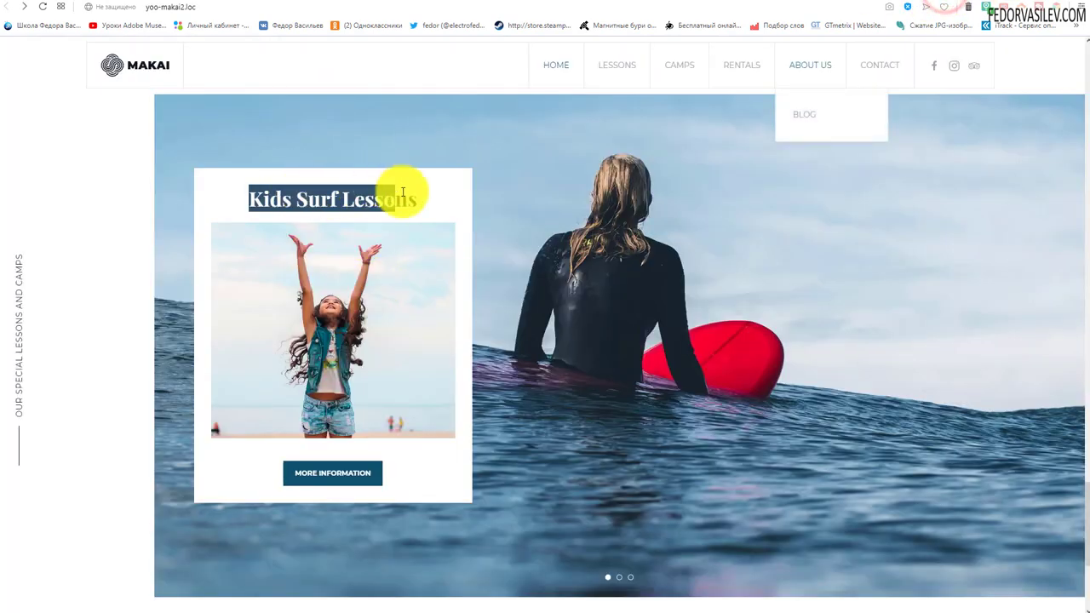
pyautogui.click(412, 201)
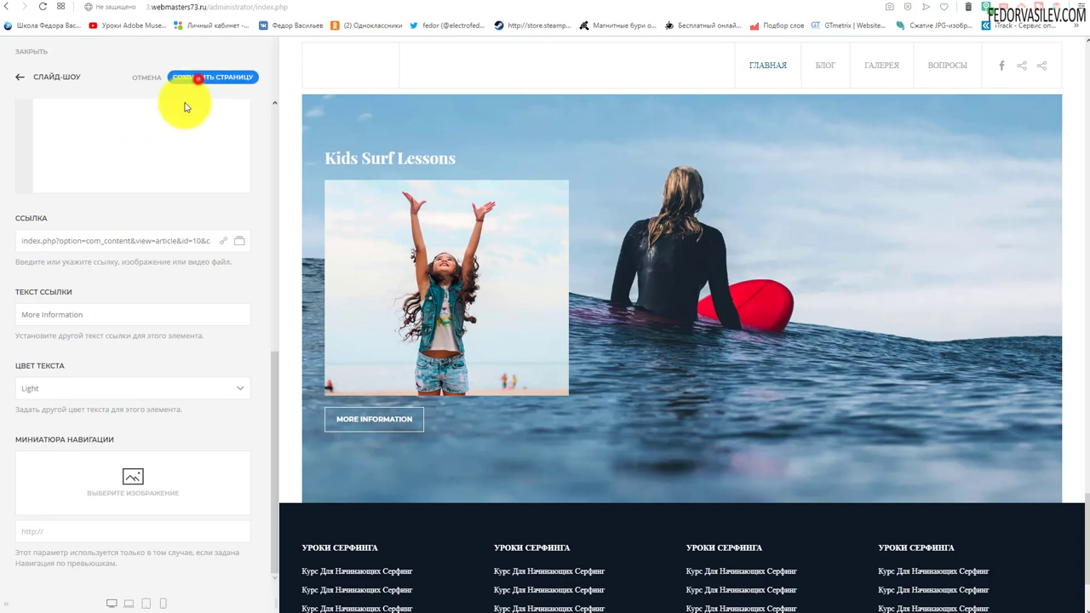
pyautogui.click(197, 78)
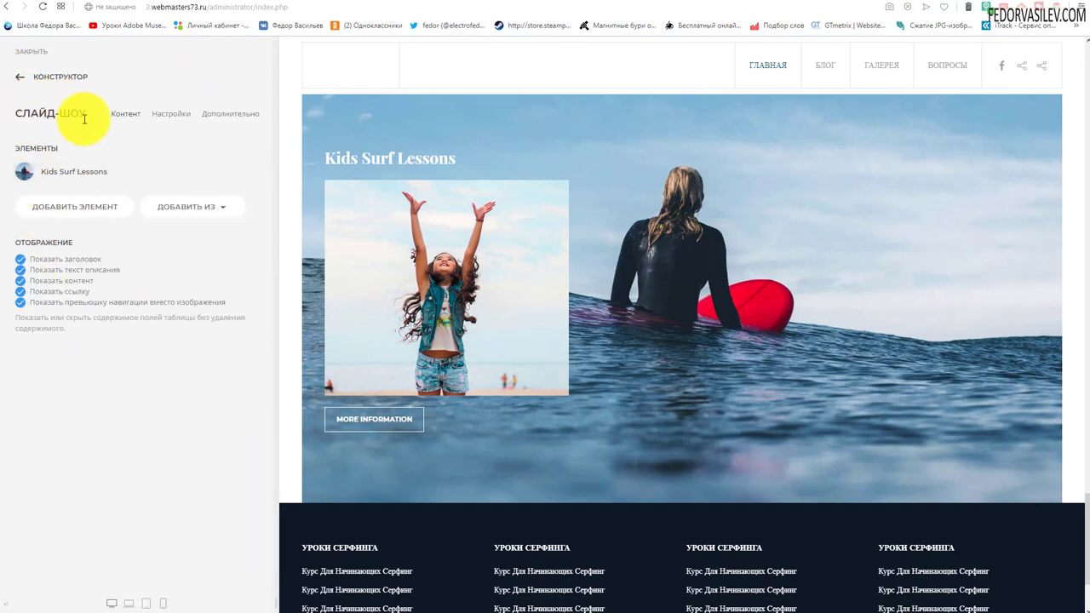
# In the slideshow settings, set the minimum height to 650 and the text color to Light
pyautogui.moveTo(40, 114); pyautogui.dragTo(39, 115)
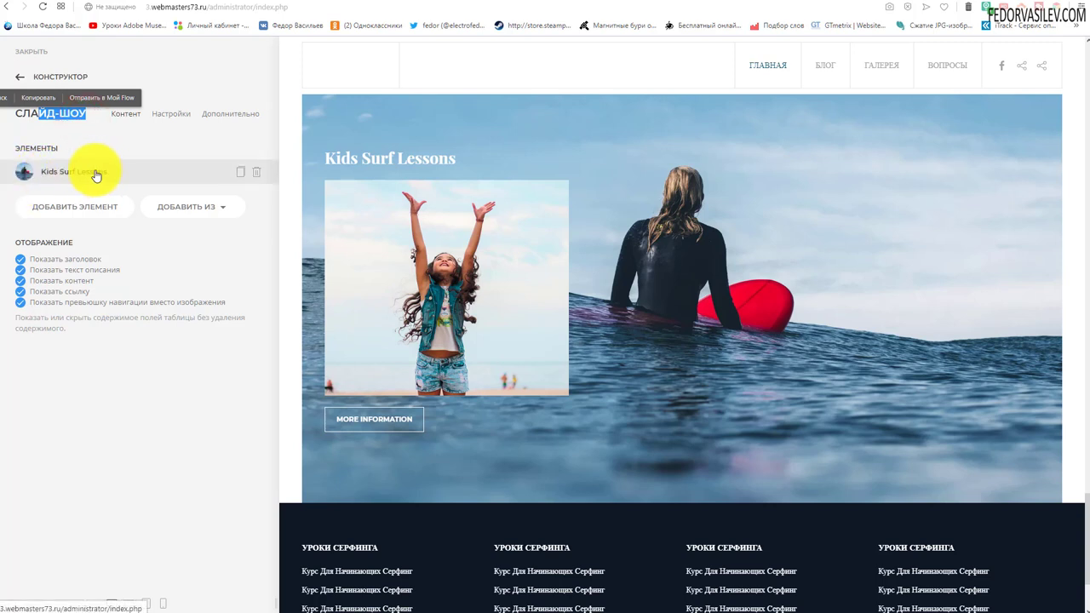
pyautogui.click(179, 117)
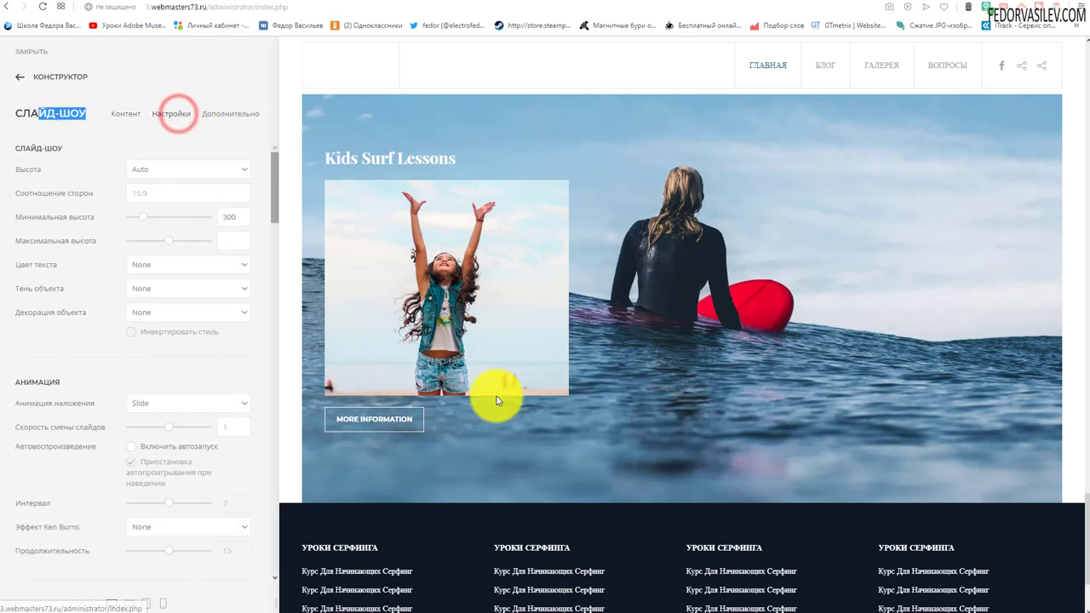
pyautogui.click(235, 215)
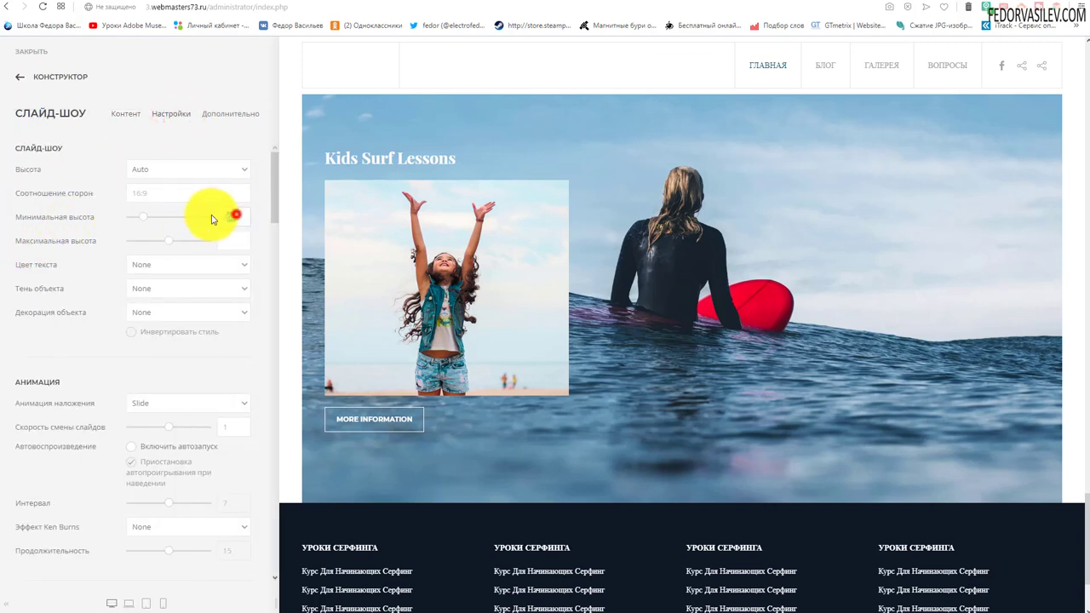
pyautogui.write('650')
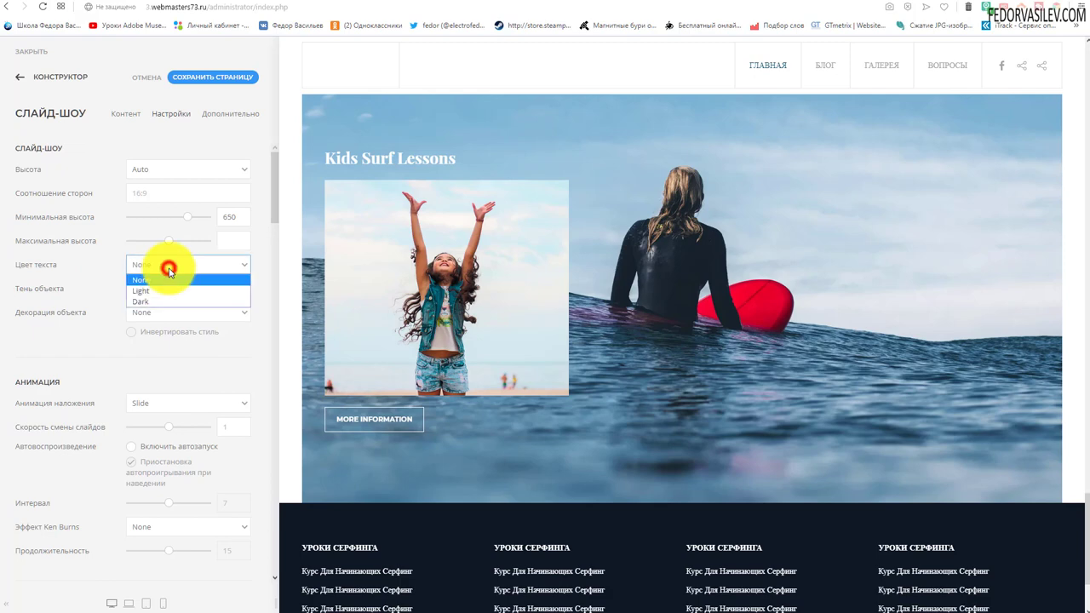
pyautogui.click(144, 291)
pyautogui.scroll(-1, 7, 300)
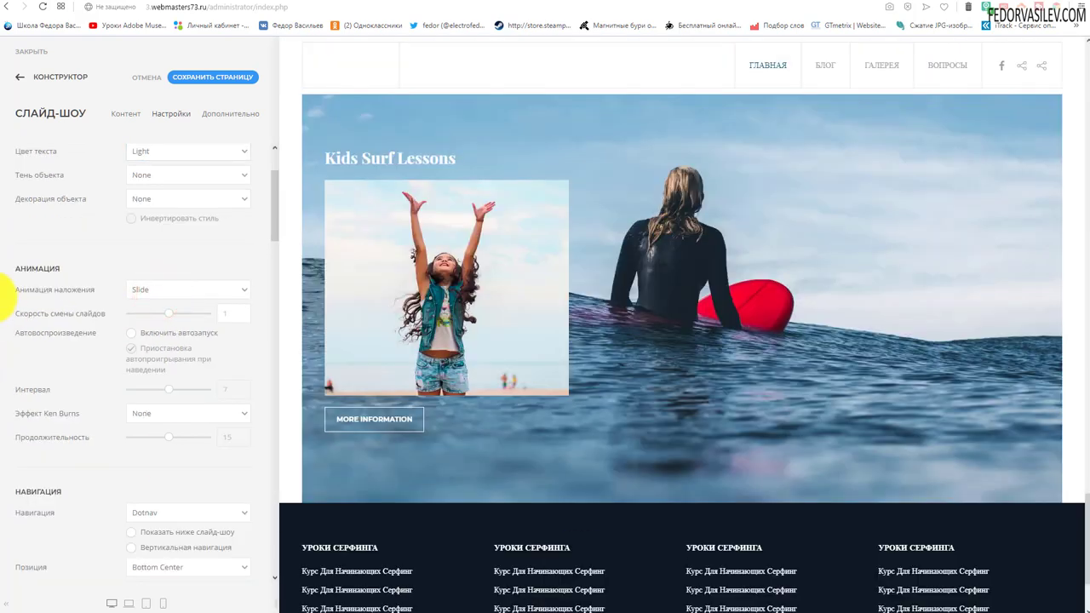
# Set the slideshow's transition animation to Pull and enable autoplay
pyautogui.click(177, 288)
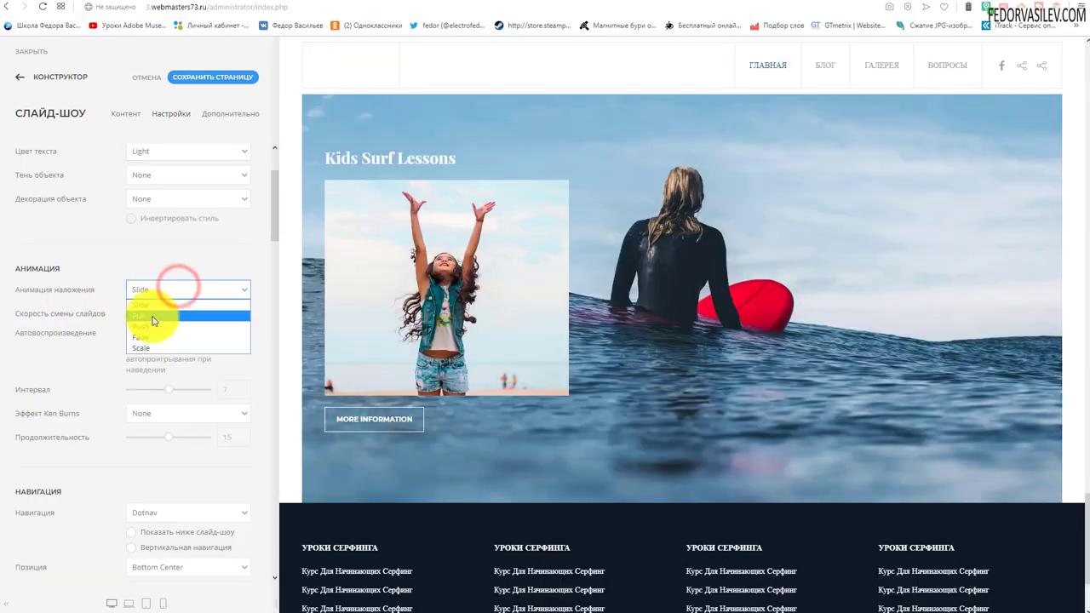
pyautogui.click(150, 316)
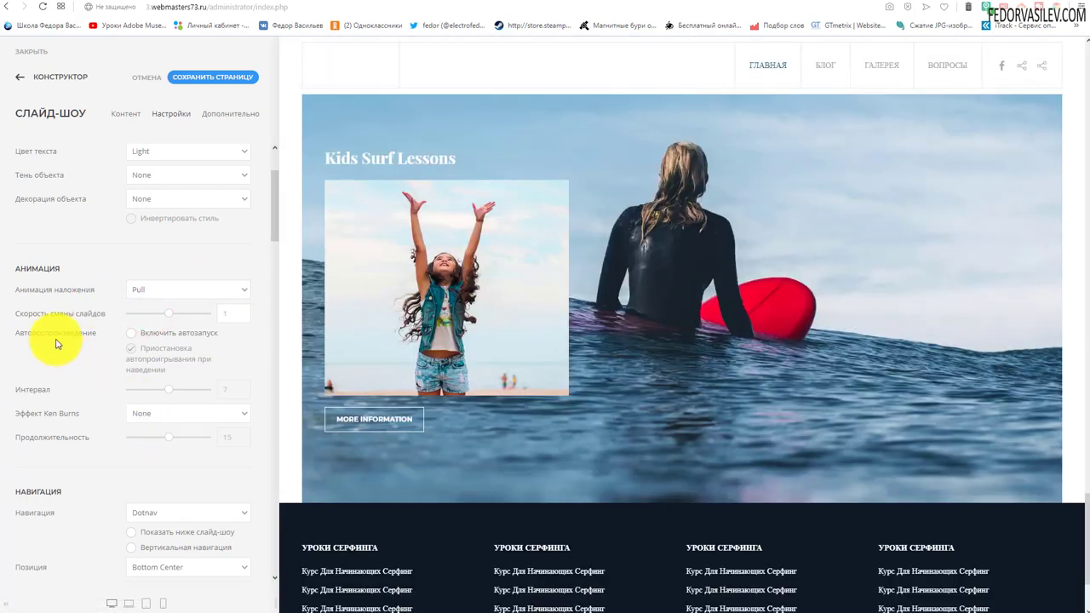
pyautogui.click(133, 334)
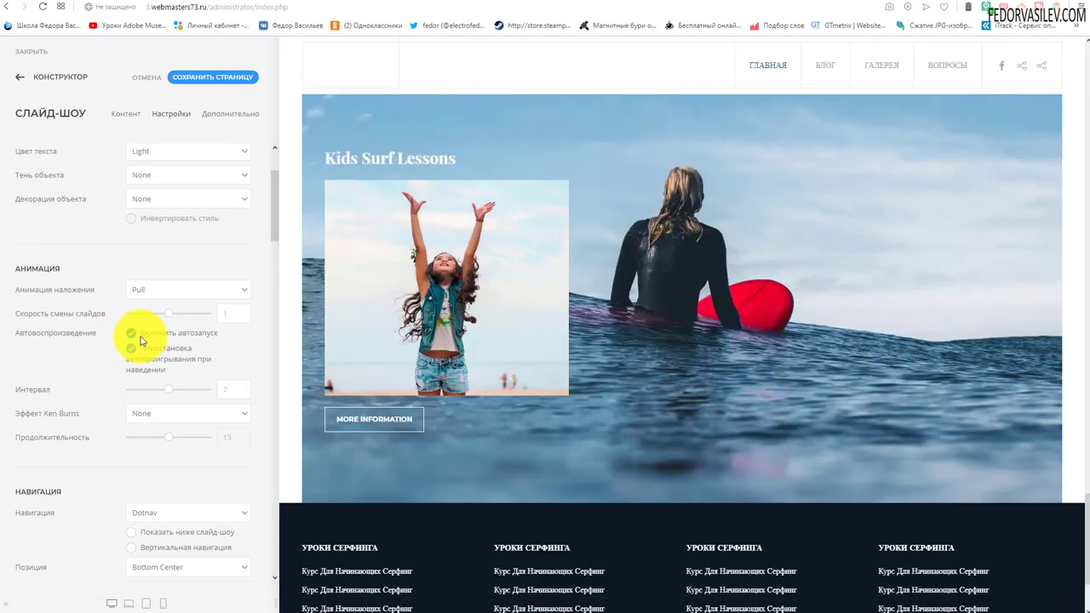
# Set the slideshow's Slidenav position to None
pyautogui.scroll(-5, 255, 460)
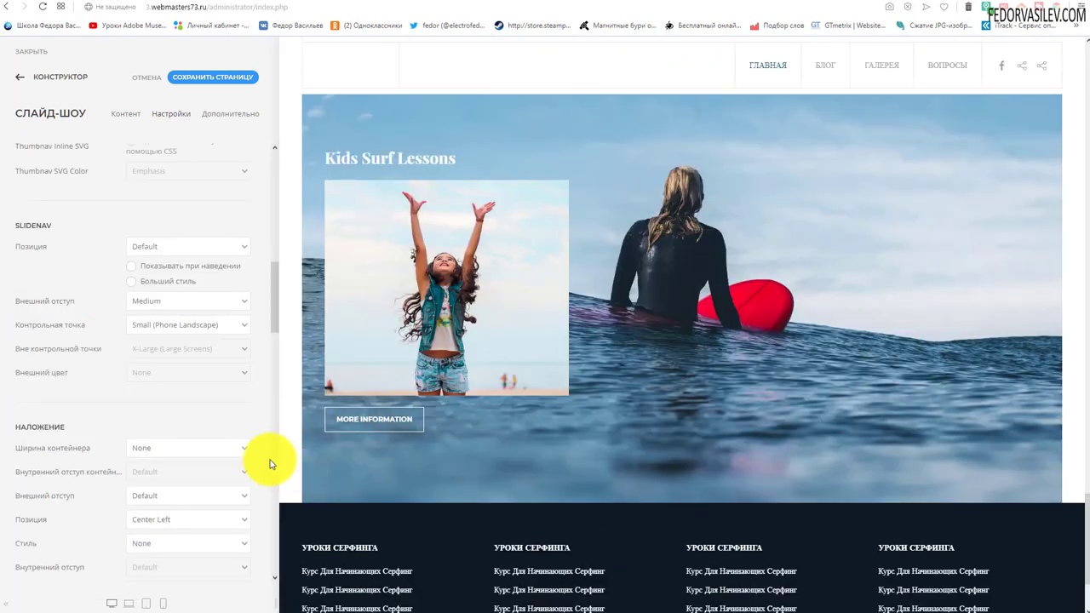
pyautogui.moveTo(53, 224); pyautogui.dragTo(21, 226)
pyautogui.click(190, 246)
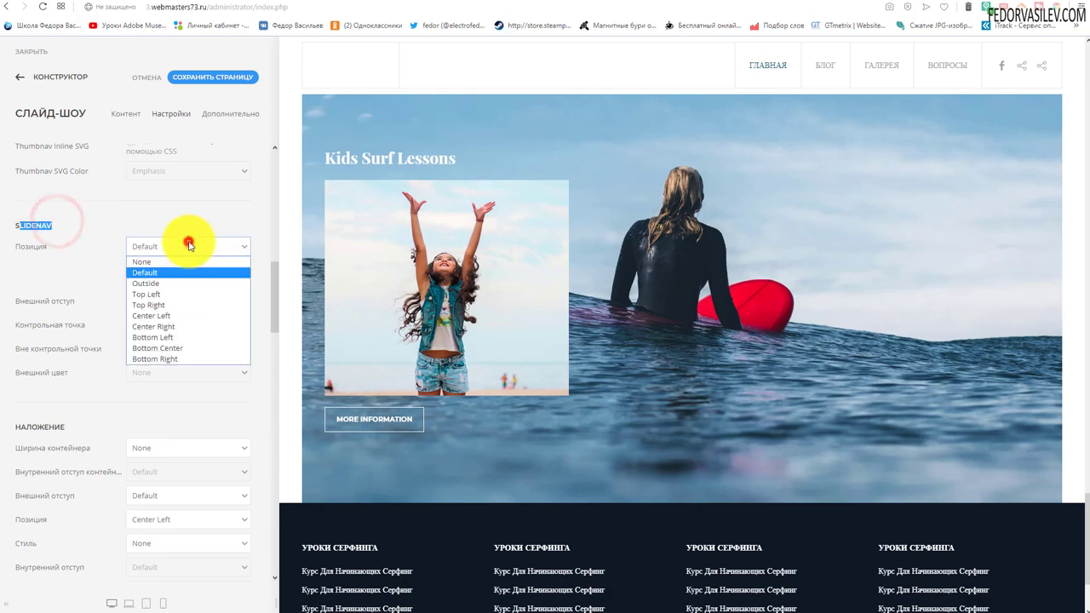
pyautogui.click(168, 258)
# Set the slideshow overlay's outer margin to Large
pyautogui.scroll(-3, 128, 230)
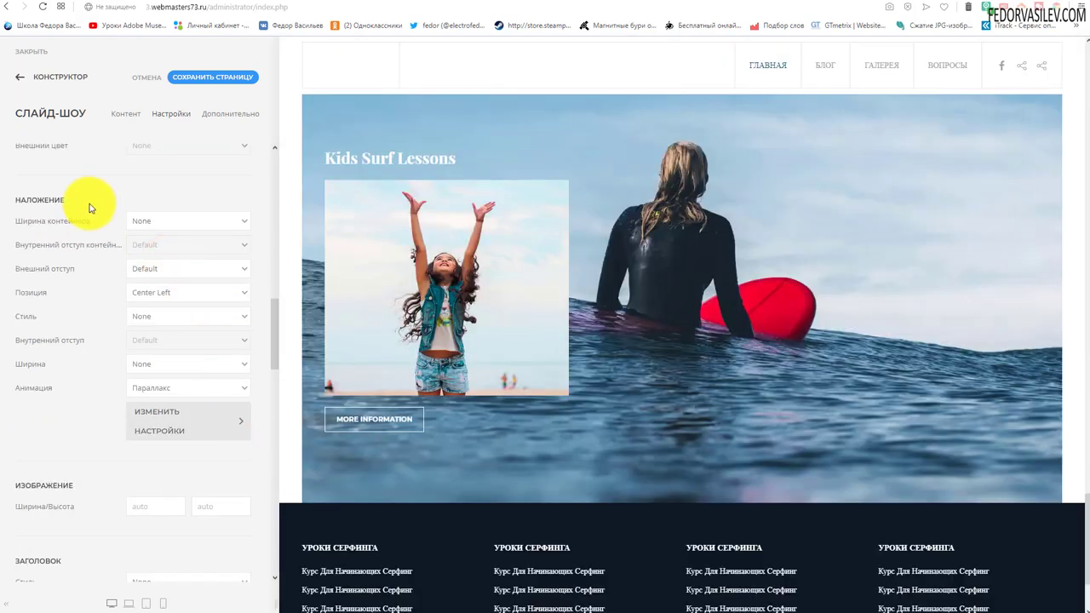
pyautogui.moveTo(78, 200); pyautogui.dragTo(37, 200)
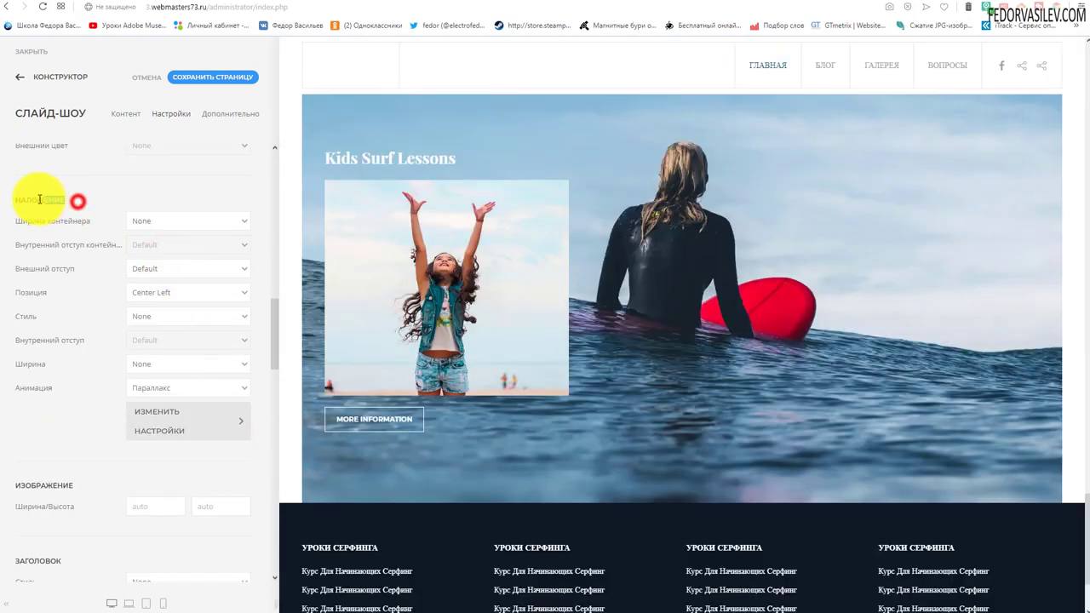
pyautogui.click(53, 271)
pyautogui.click(146, 269)
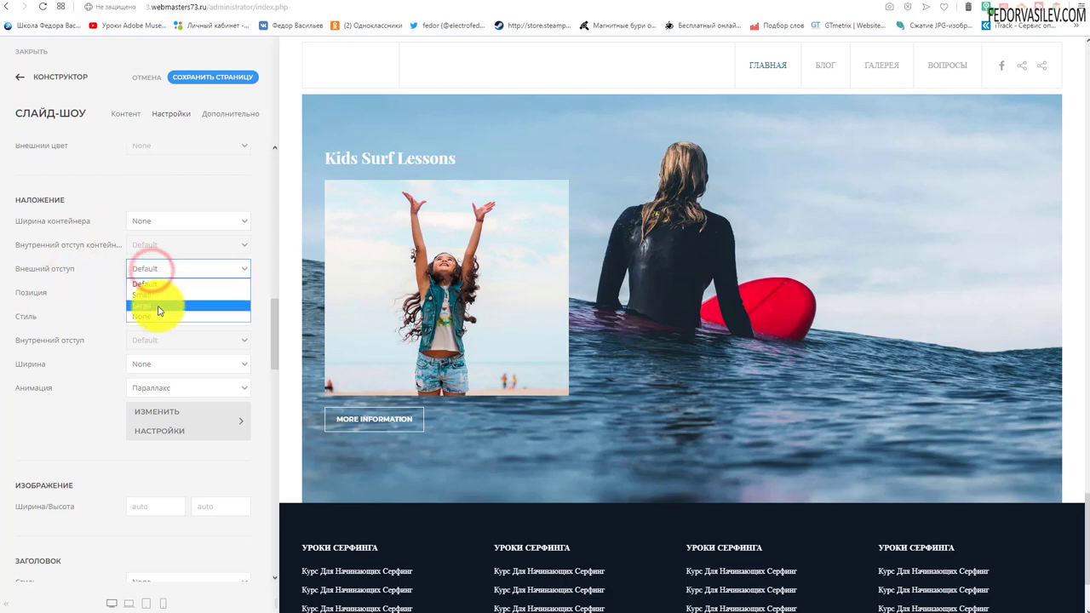
pyautogui.click(157, 308)
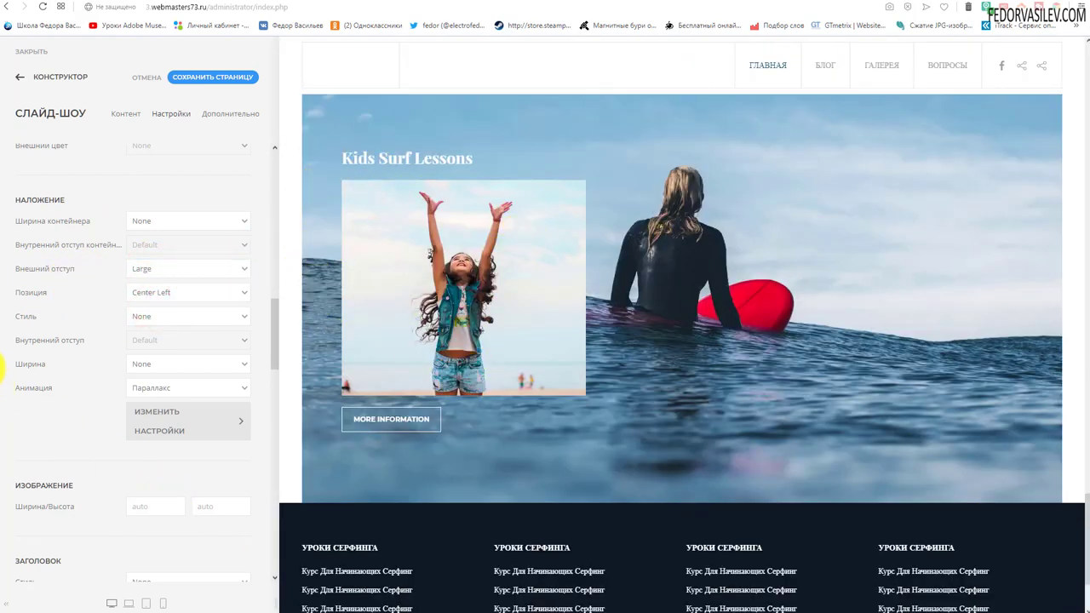
# Set the slideshow overlay's style to Tile Default
pyautogui.click(167, 319)
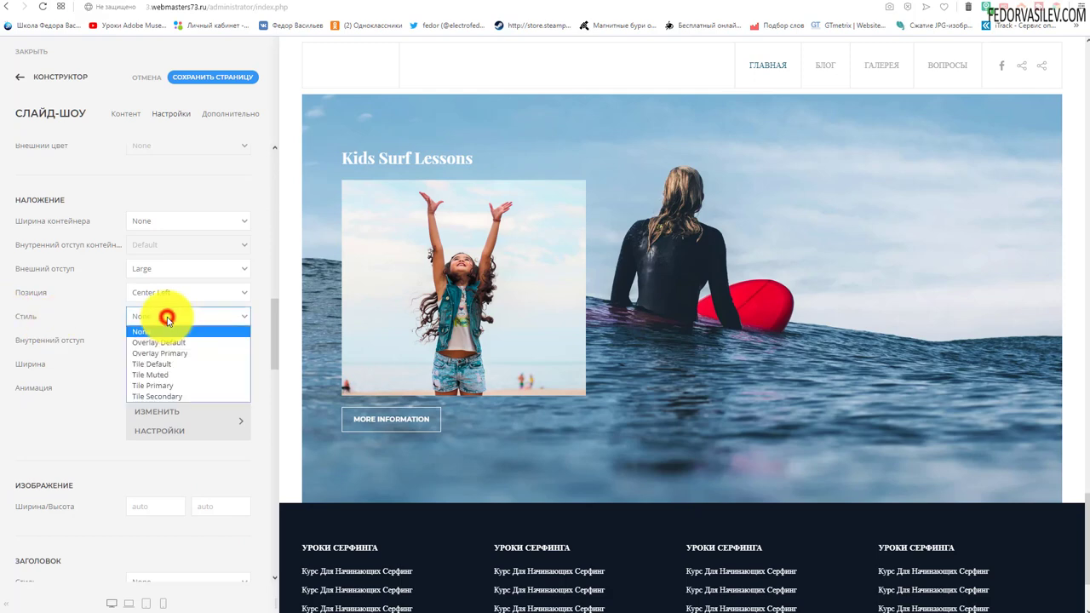
pyautogui.click(178, 365)
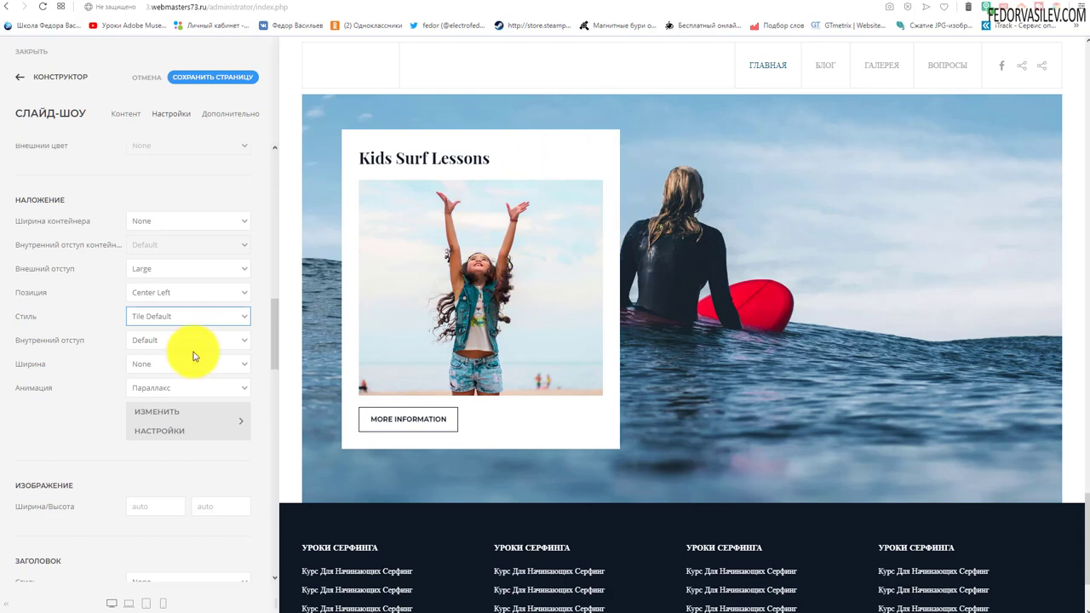
# Try the Tile Muted and Tile Primary overlay styles, and return the overlay to Tile Default
pyautogui.click(167, 320)
pyautogui.click(168, 369)
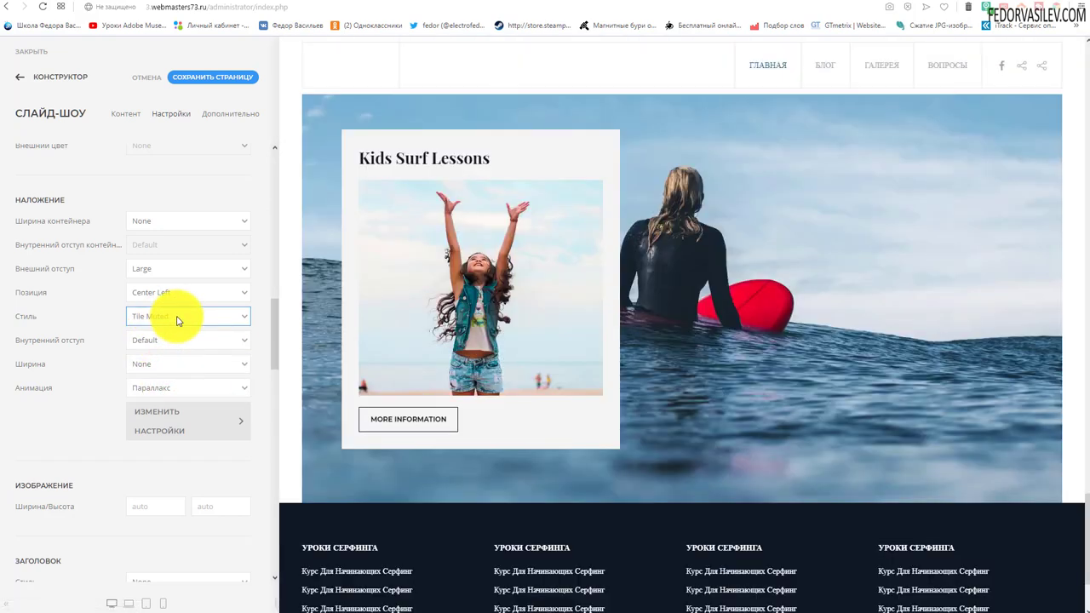
pyautogui.click(177, 317)
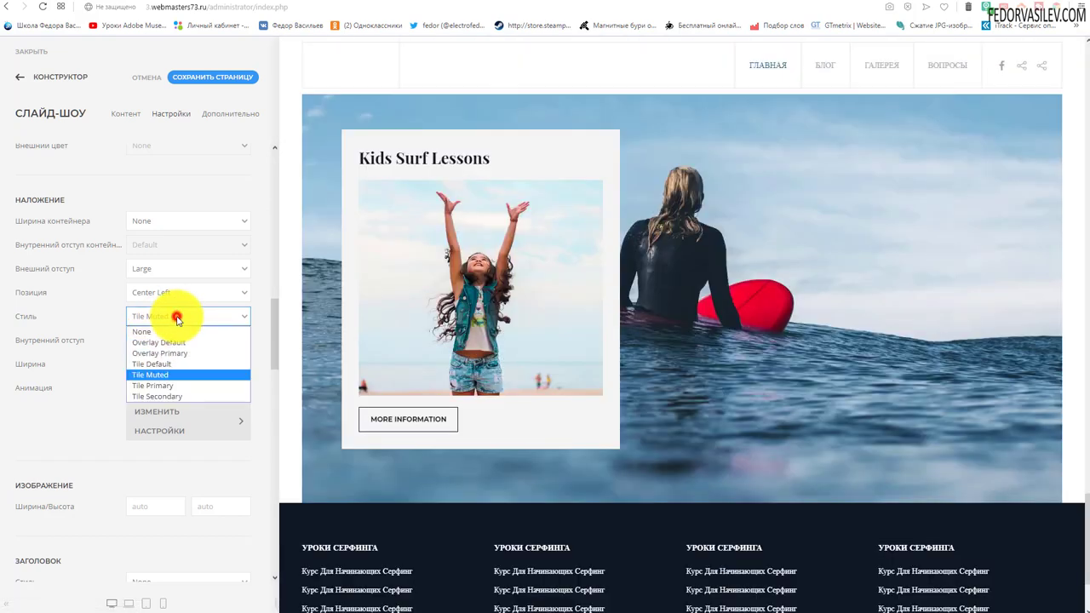
pyautogui.click(161, 387)
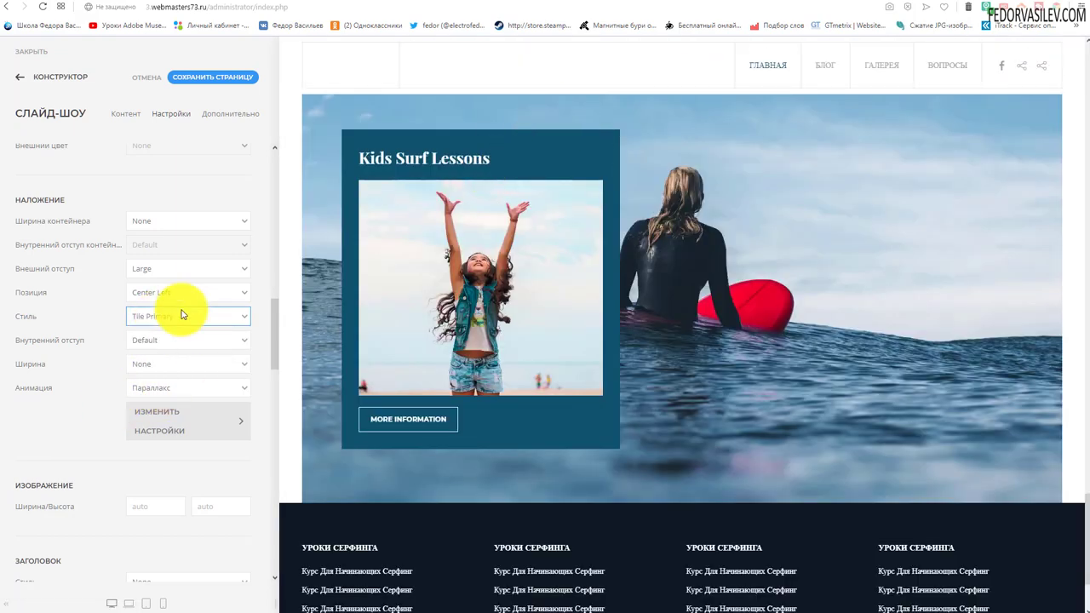
pyautogui.click(181, 314)
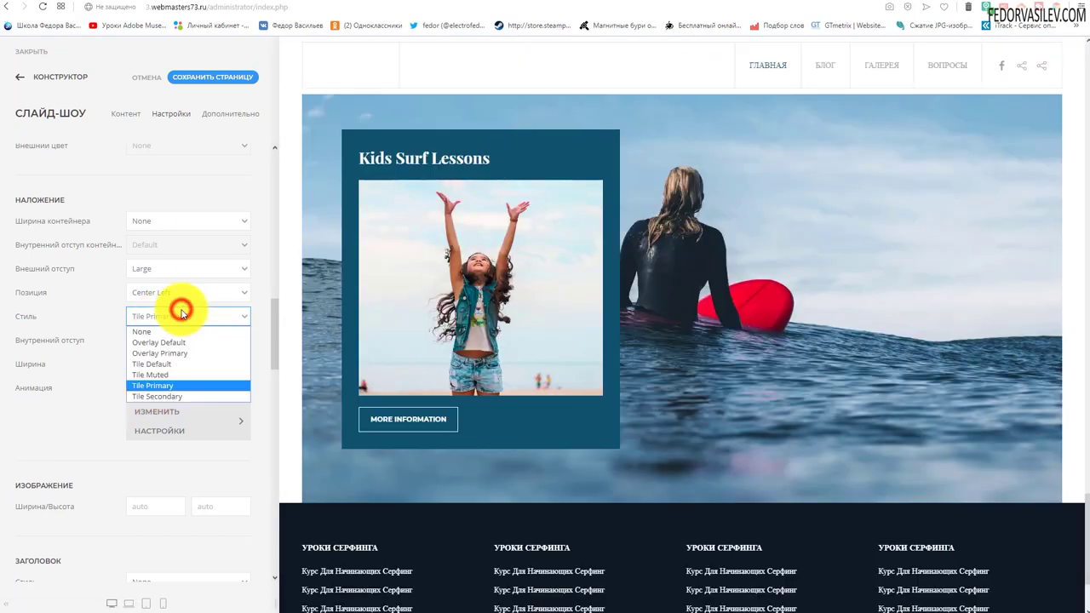
pyautogui.click(170, 364)
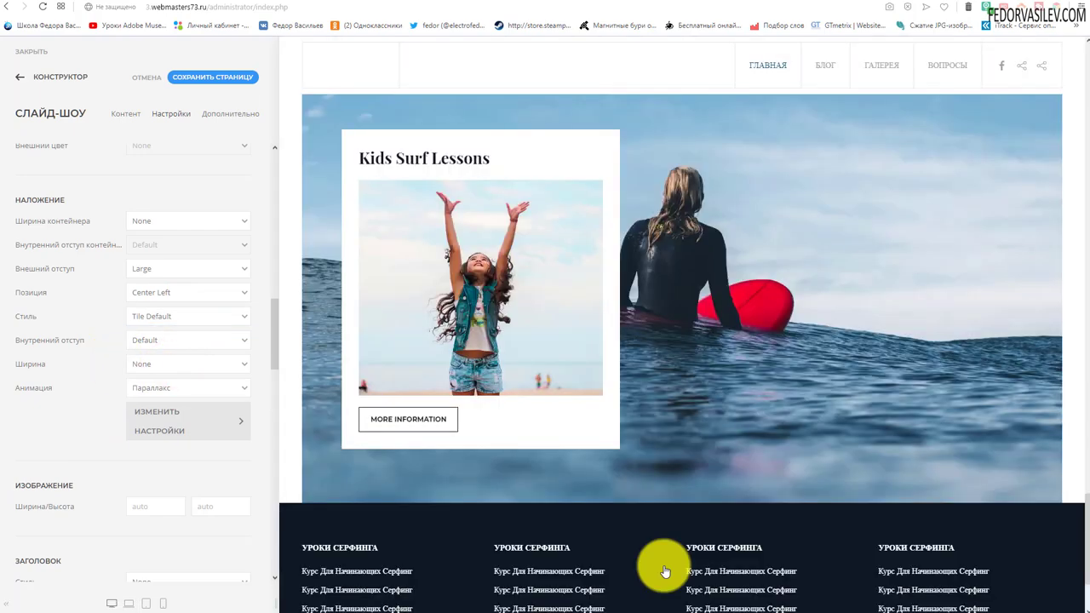
# Set the slideshow's image width to 1960
pyautogui.scroll(-3, 134, 206)
pyautogui.rightClick(158, 281)
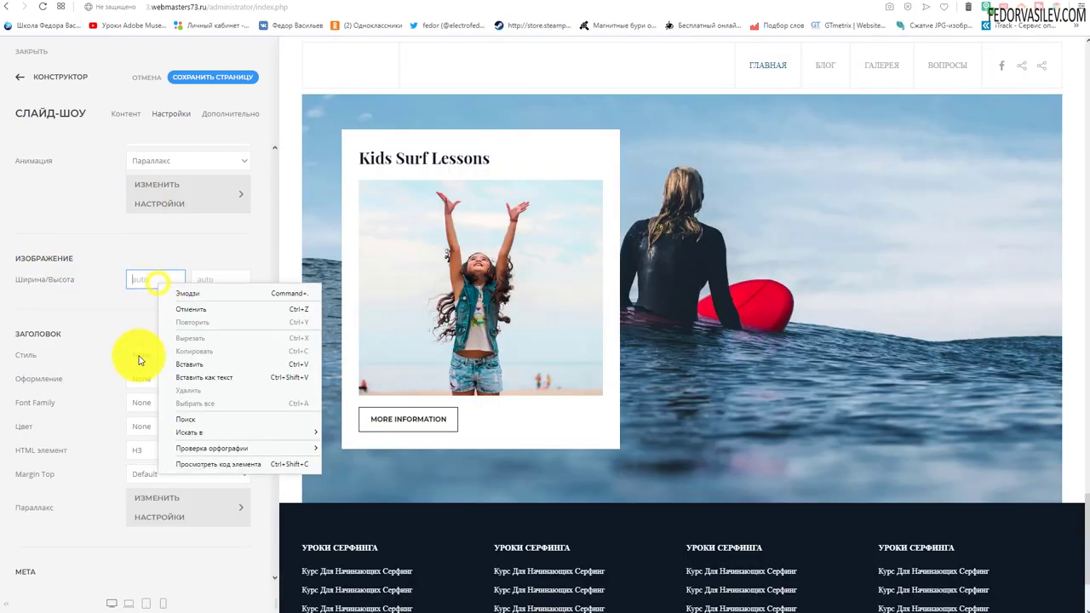
pyautogui.click(204, 365)
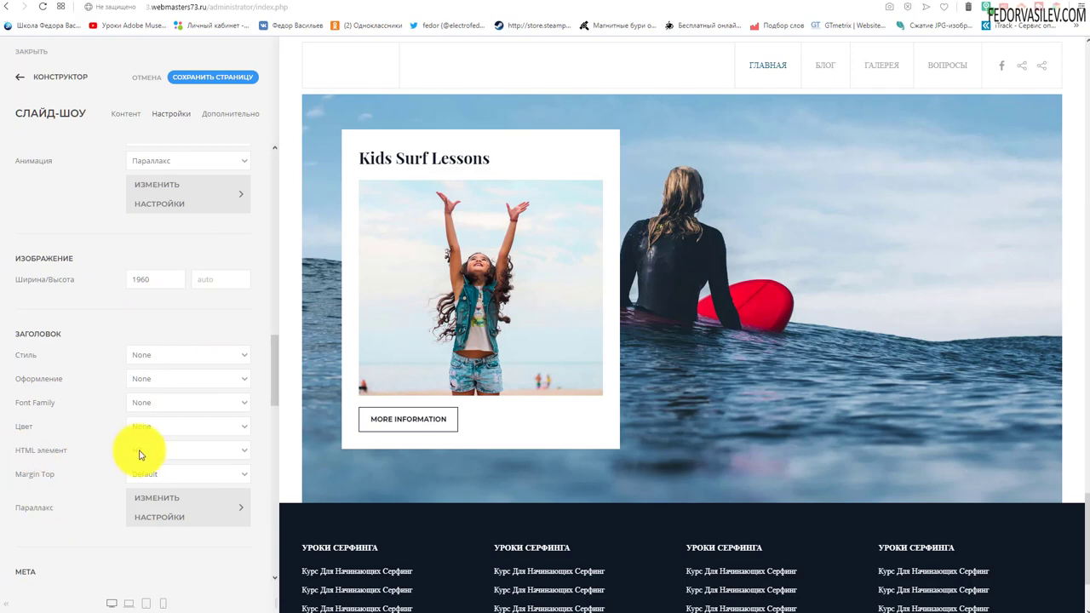
# Make the slideshow title an H2 element and set its top margin to None
pyautogui.click(141, 451)
pyautogui.click(138, 477)
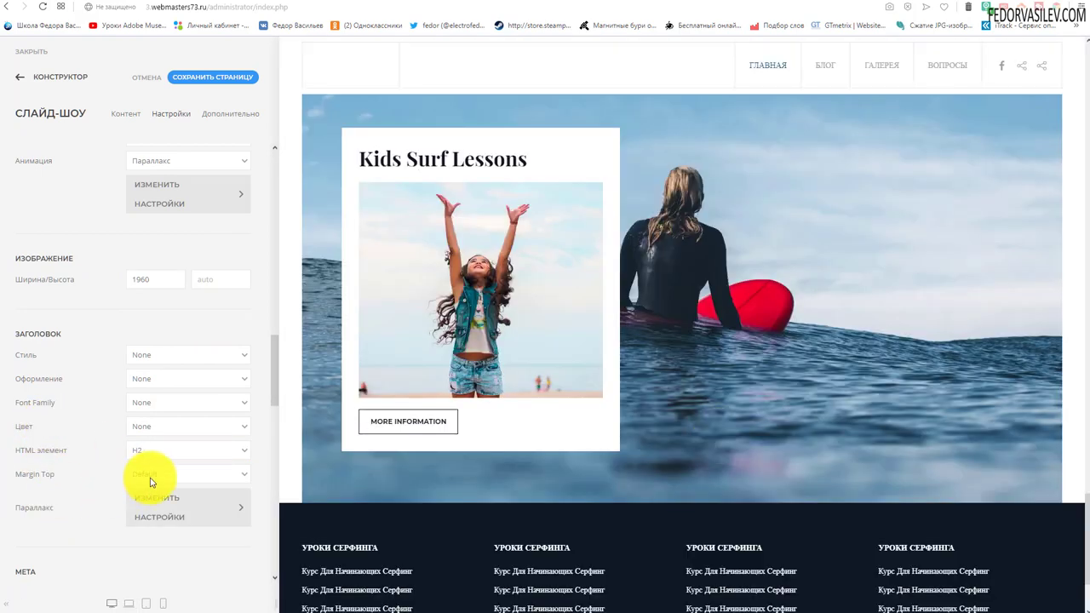
pyautogui.click(159, 477)
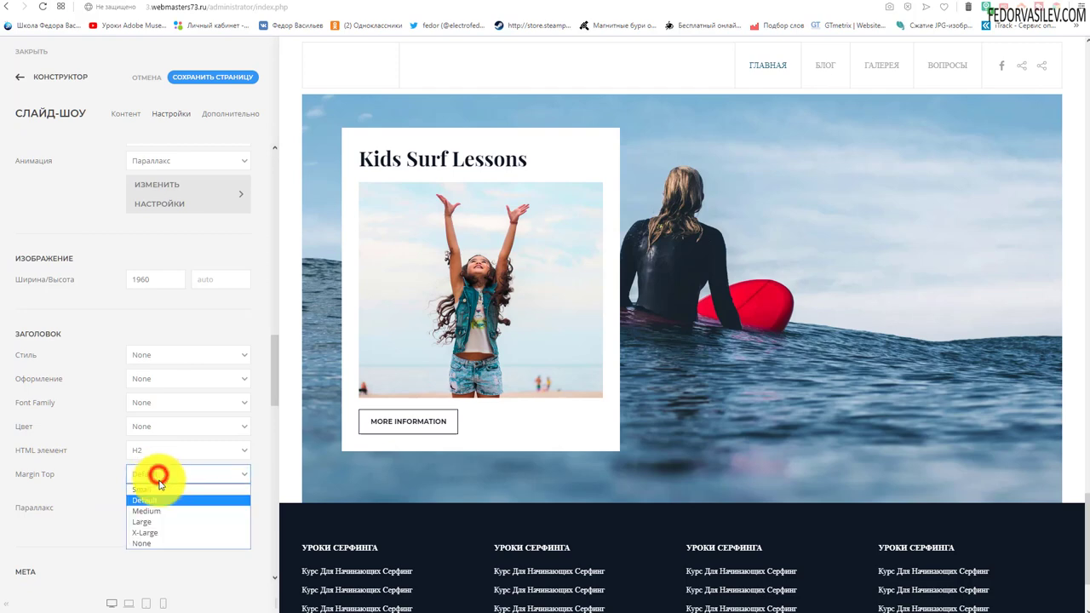
pyautogui.click(143, 543)
# Set the slideshow's meta text color to Emphasis and its alignment to Above Title
pyautogui.scroll(-5, 65, 449)
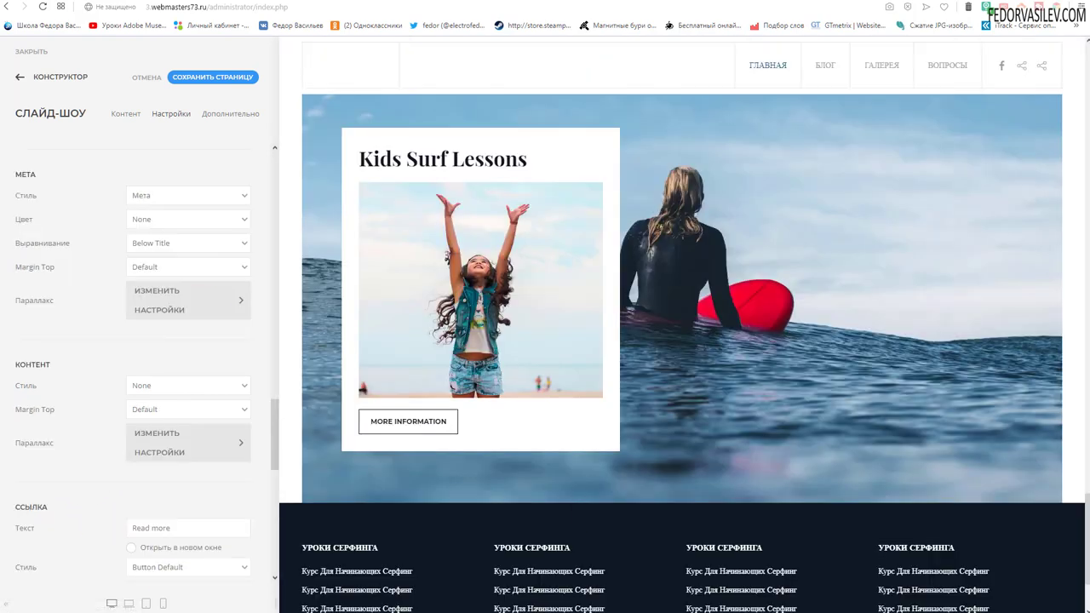
pyautogui.doubleClick(29, 174)
pyautogui.click(173, 220)
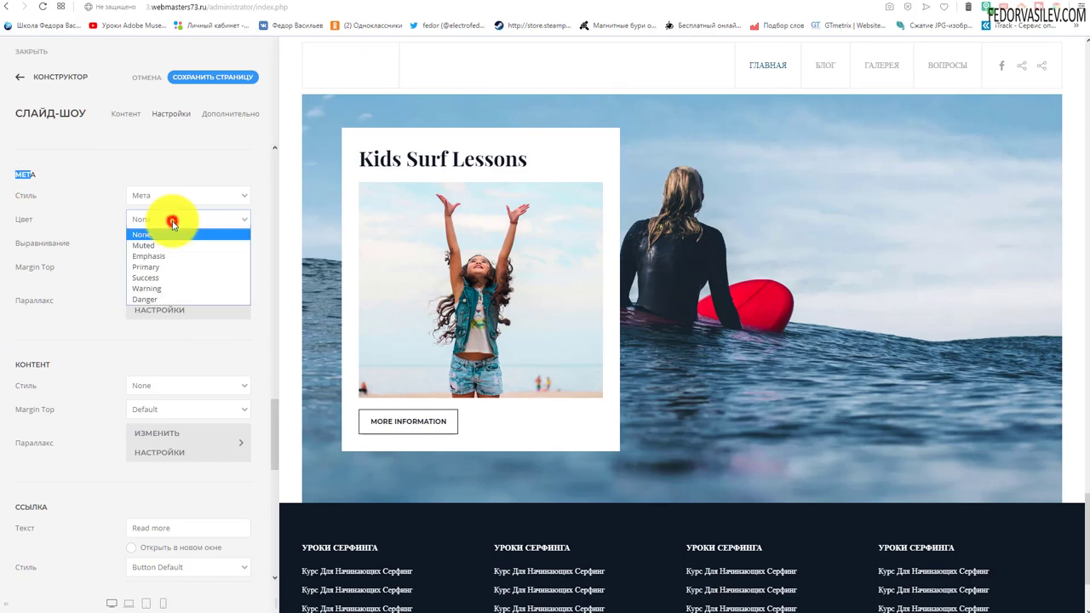
pyautogui.click(162, 256)
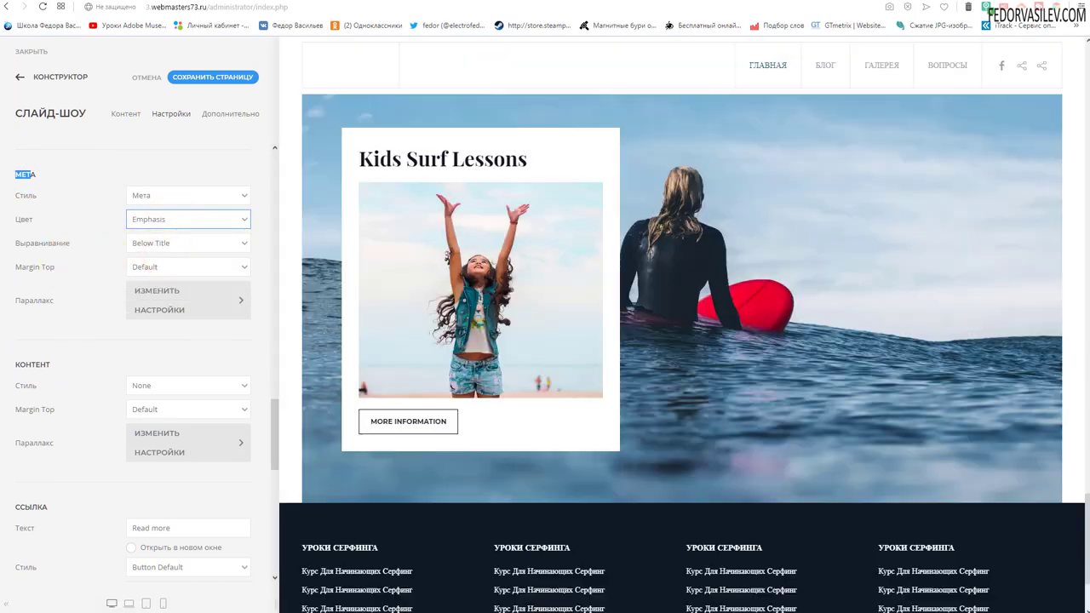
pyautogui.click(156, 245)
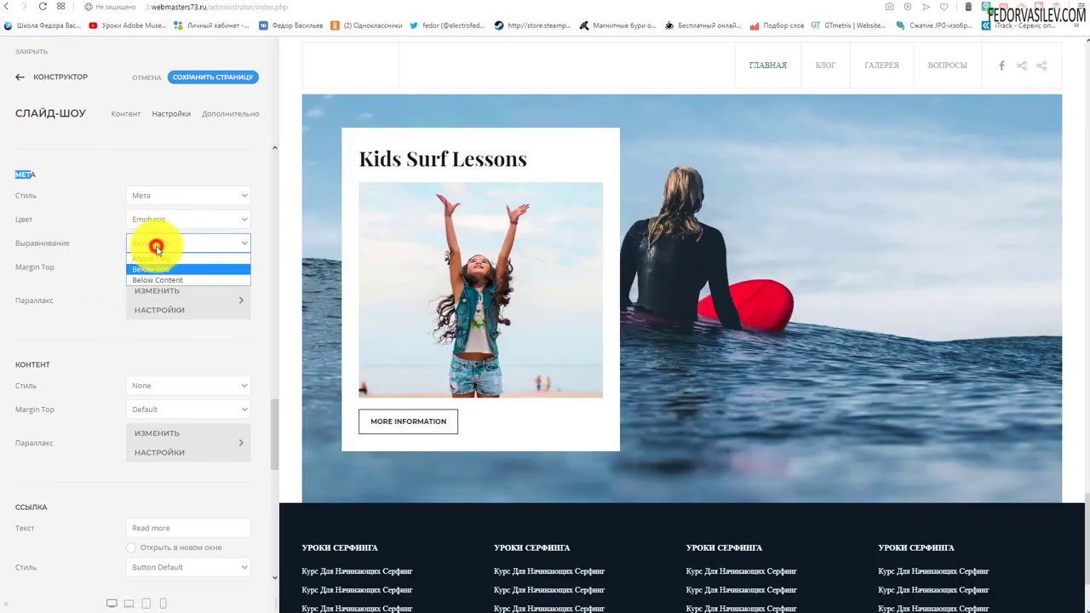
pyautogui.click(164, 259)
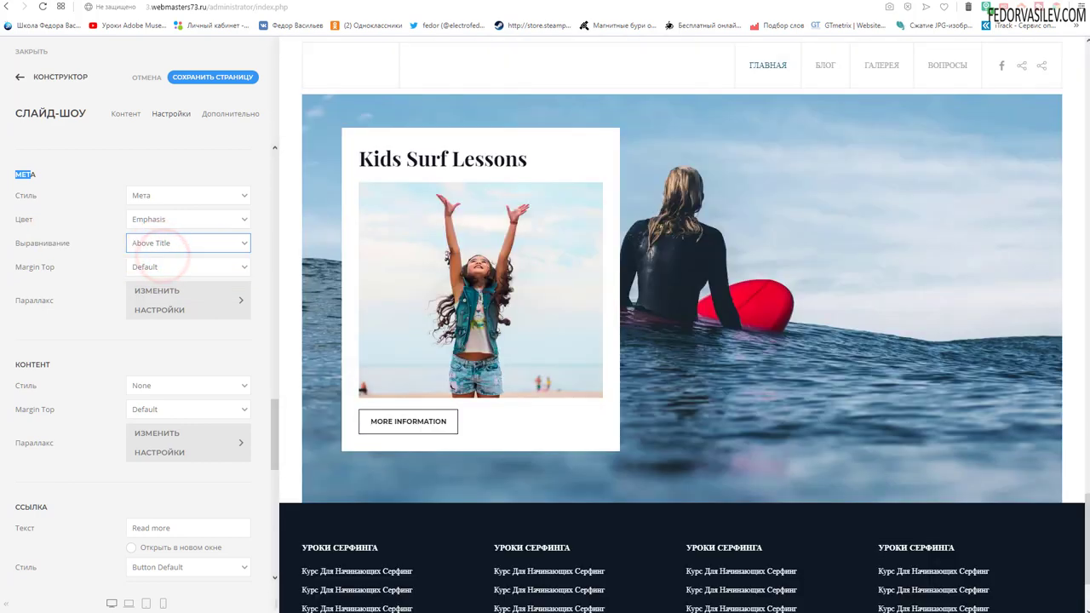
# Set the slideshow link's style to Button Primary and its top margin to Medium
pyautogui.scroll(-4, 22, 204)
pyautogui.moveTo(27, 165); pyautogui.dragTo(45, 164)
pyautogui.click(136, 229)
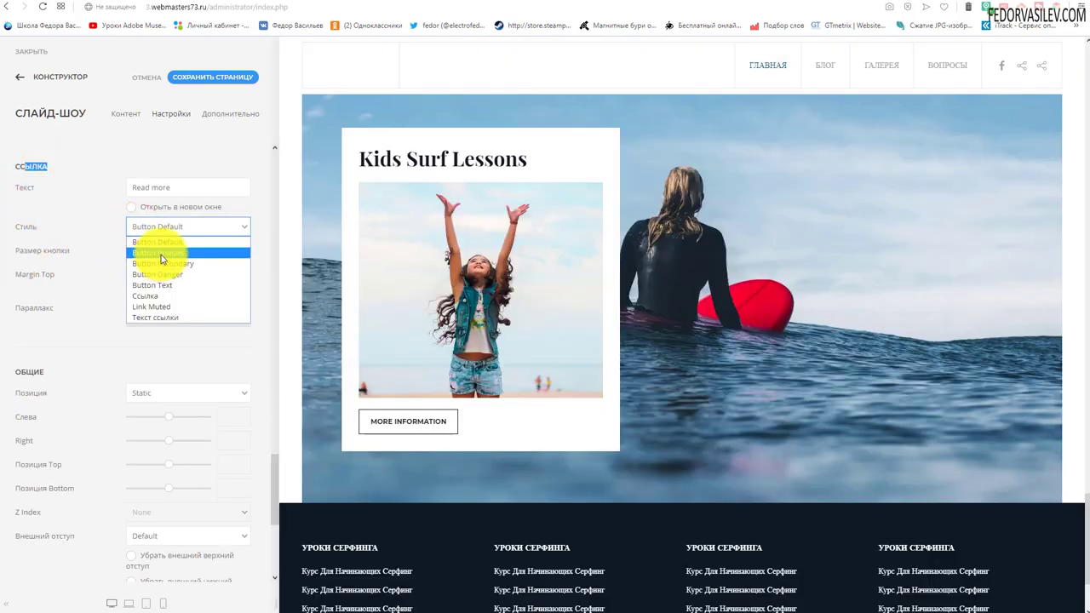
pyautogui.click(157, 254)
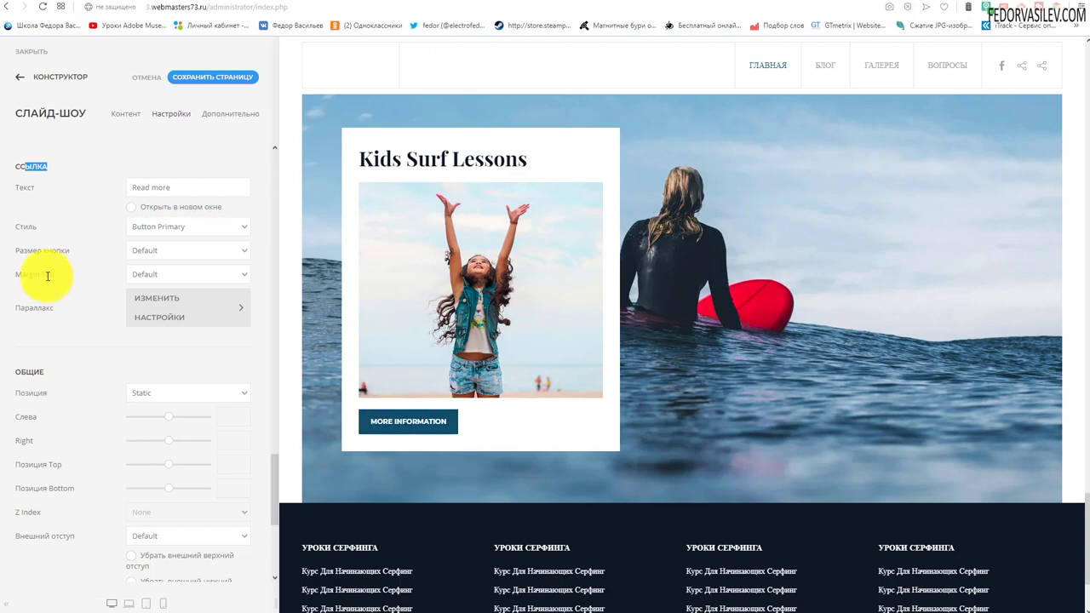
pyautogui.click(146, 274)
pyautogui.click(152, 311)
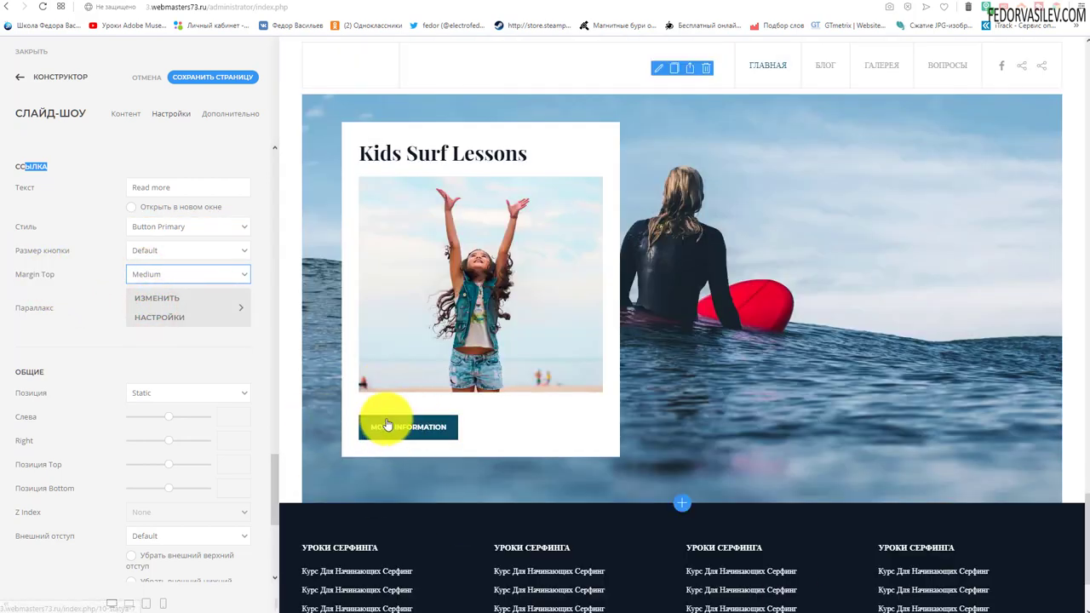
# Center the slideshow's text and enable removal of its left or right section margin
pyautogui.scroll(-4, 136, 358)
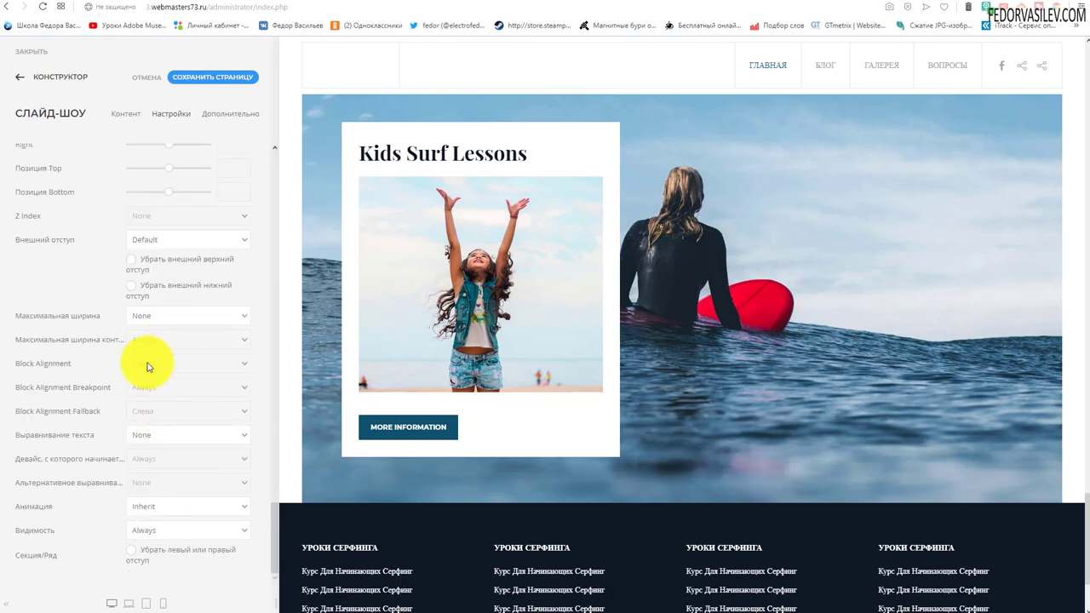
pyautogui.click(151, 440)
pyautogui.click(158, 474)
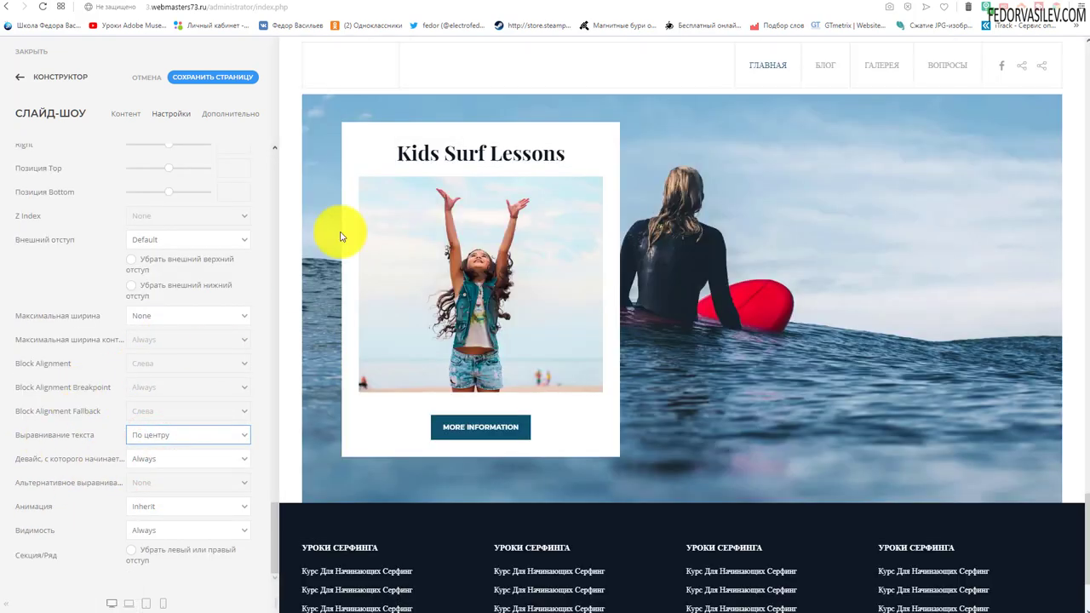
pyautogui.moveTo(410, 154); pyautogui.dragTo(513, 154)
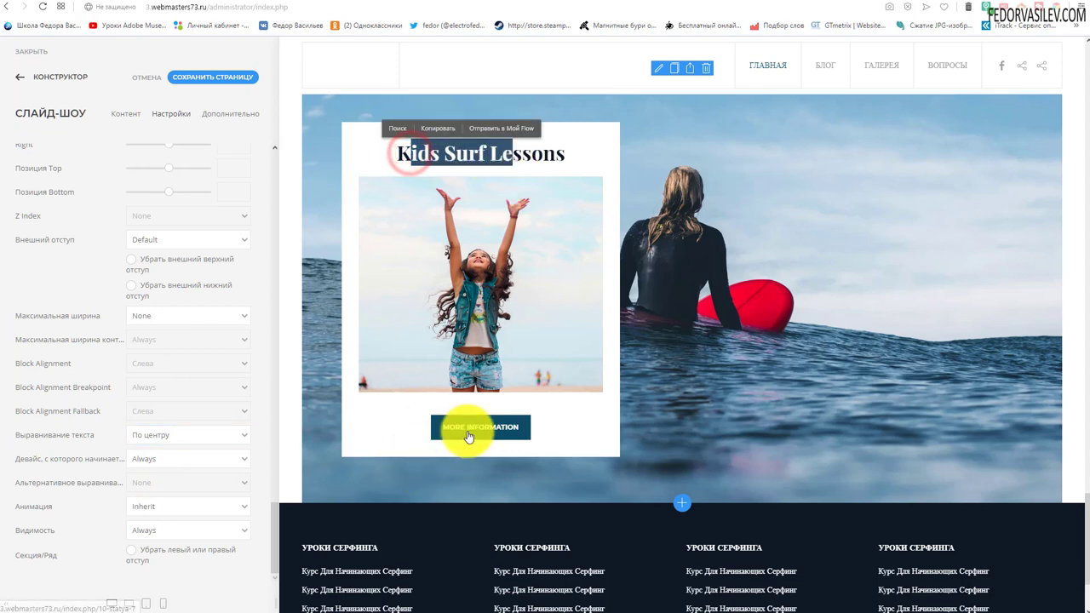
pyautogui.click(470, 155)
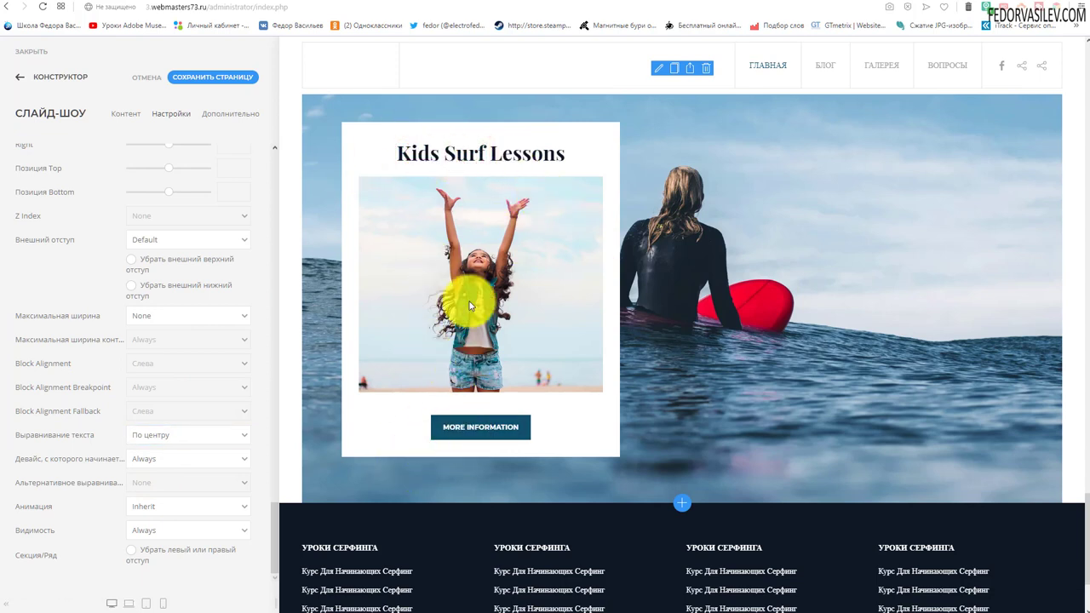
pyautogui.click(947, 5)
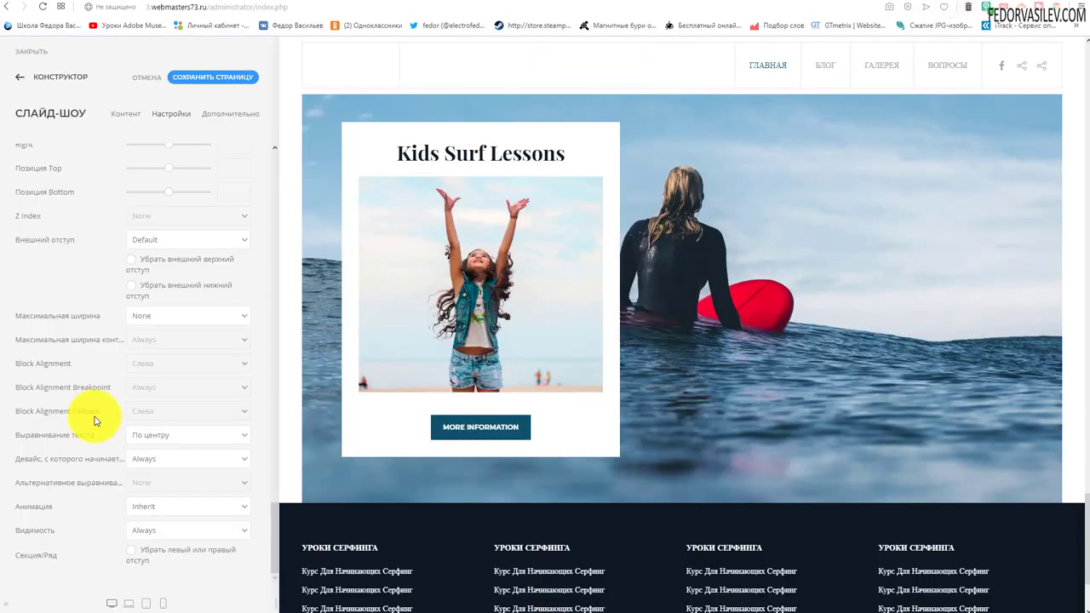
pyautogui.click(131, 550)
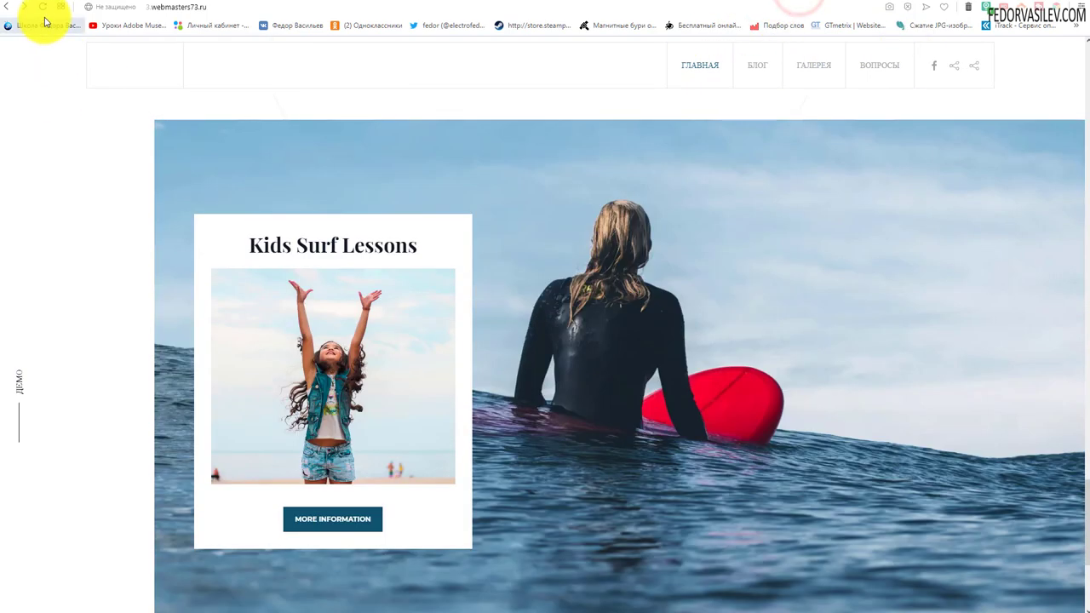
# Reload the public site and examine the slideshow section's overlay, heading and button above the footer
pyautogui.click(42, 7)
pyautogui.scroll(-3, 446, 292)
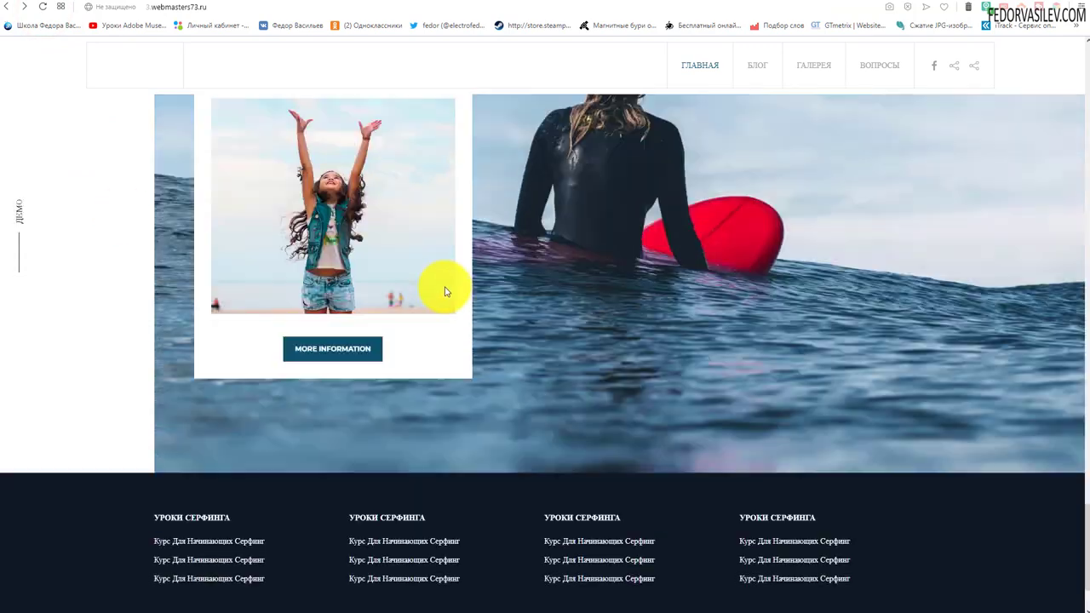
pyautogui.scroll(3, 469, 418)
pyautogui.scroll(-1, 426, 367)
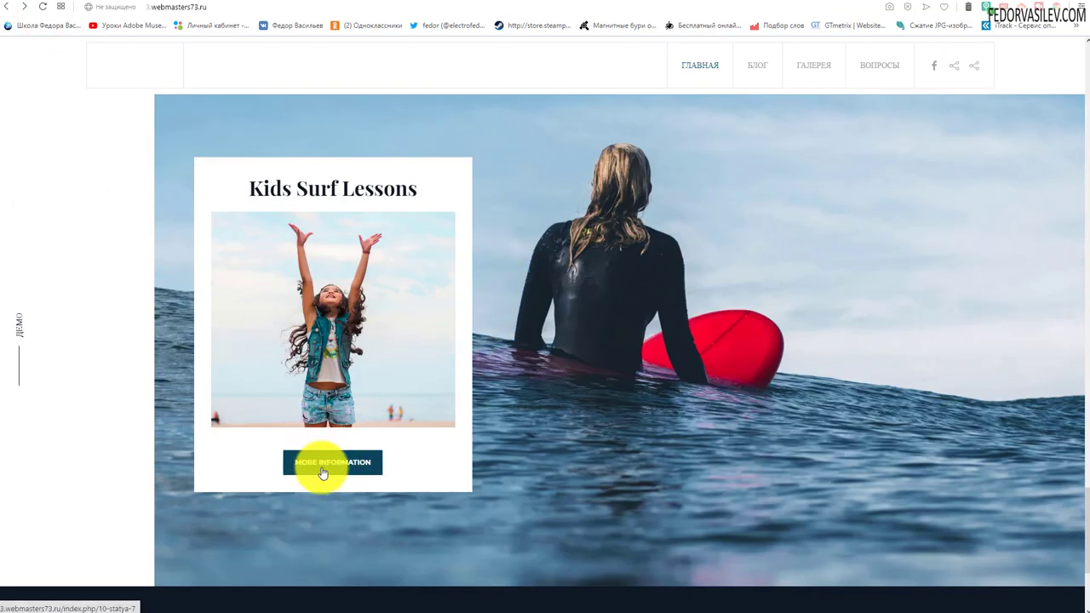
pyautogui.moveTo(308, 186); pyautogui.dragTo(373, 186)
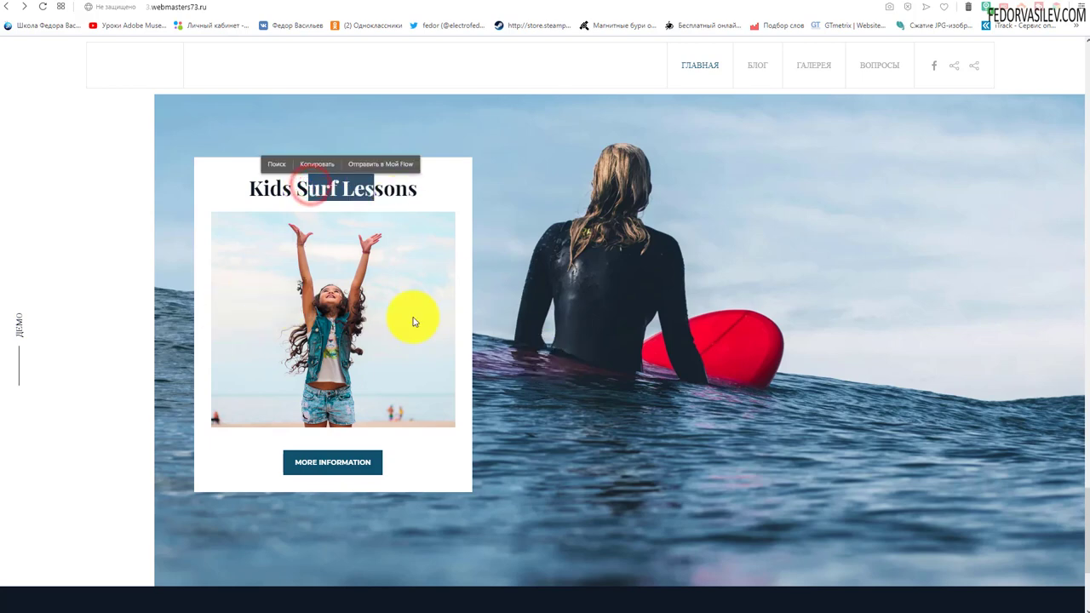
pyautogui.scroll(-4, 687, 302)
pyautogui.scroll(2, 686, 302)
pyautogui.scroll(2, 686, 307)
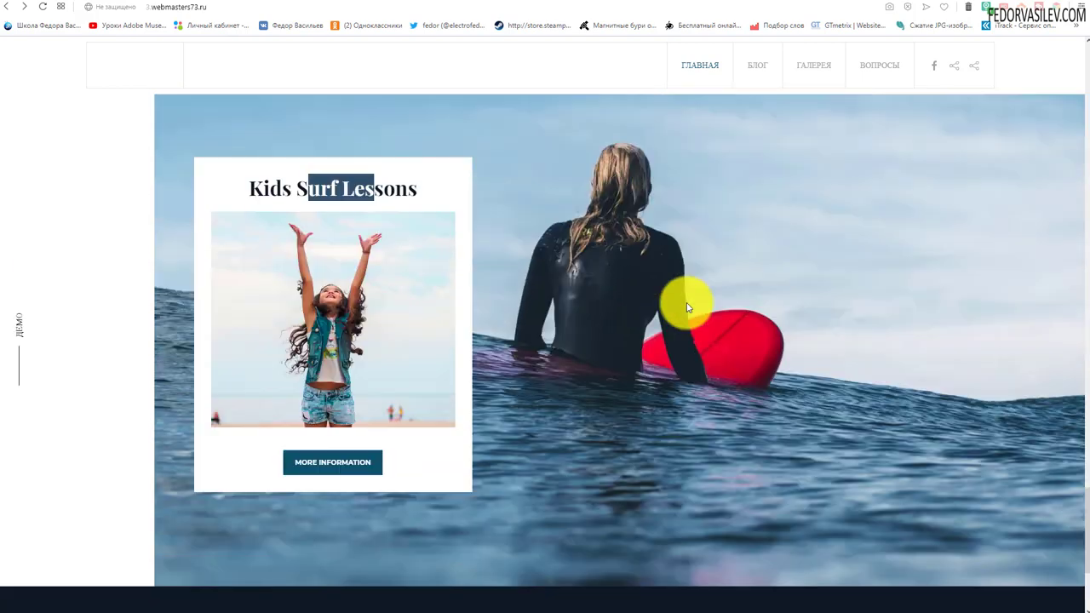
pyautogui.click(600, 240)
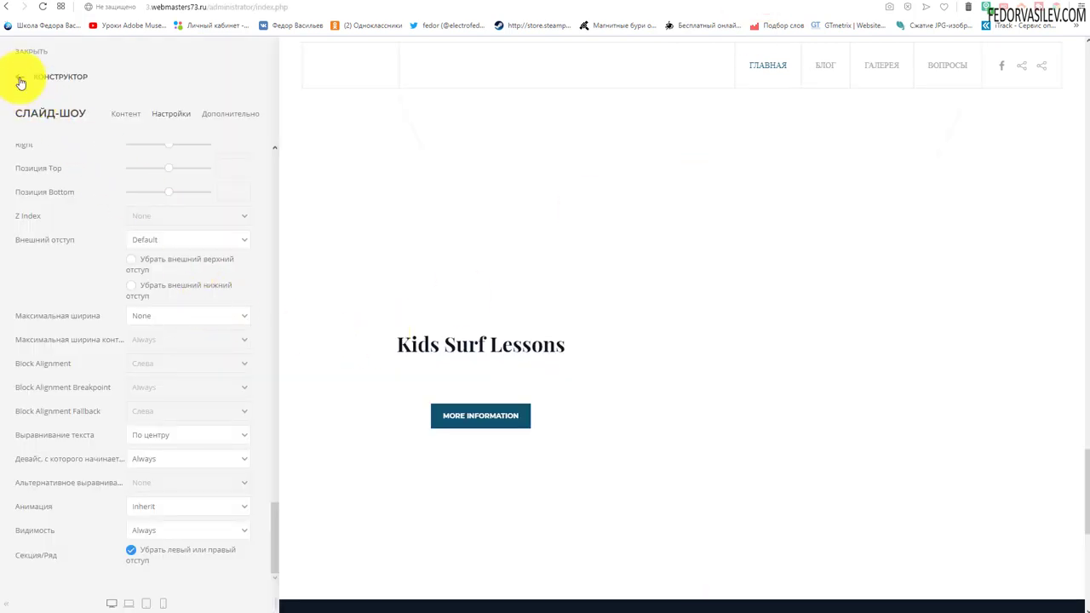
# Add a second item to the sixth section's slideshow with the image home-cta-slideshow-02.jpg
pyautogui.click(18, 76)
pyautogui.click(143, 538)
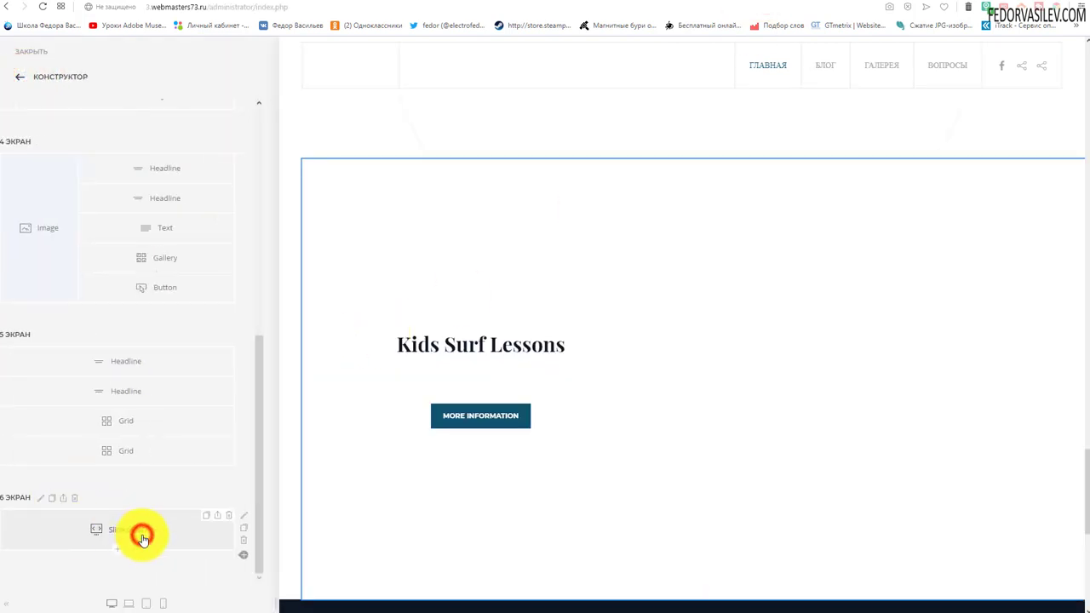
pyautogui.click(48, 211)
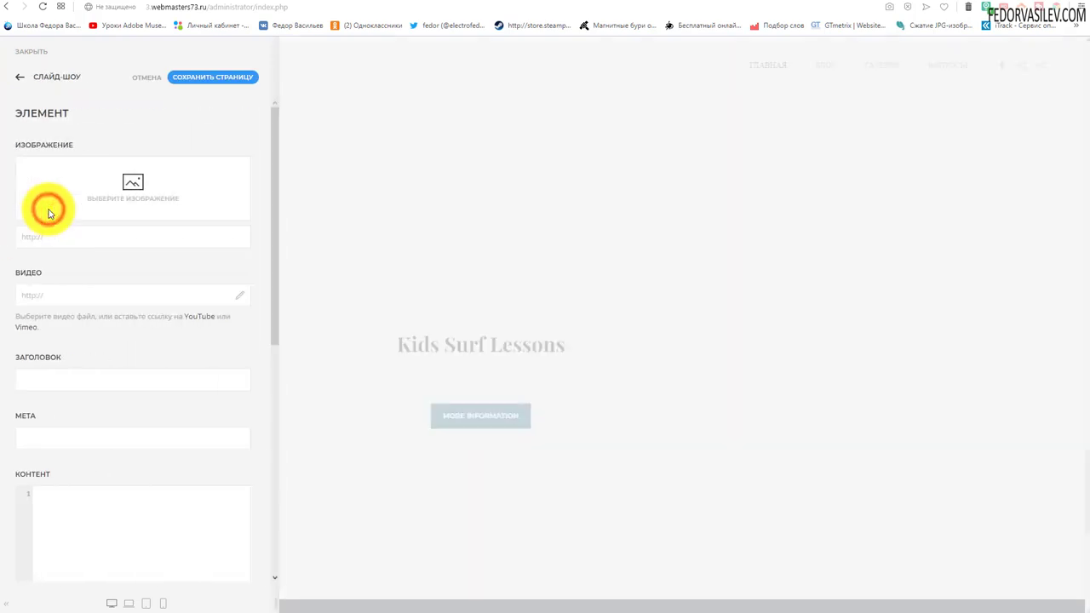
pyautogui.click(100, 185)
pyautogui.scroll(-5, 596, 243)
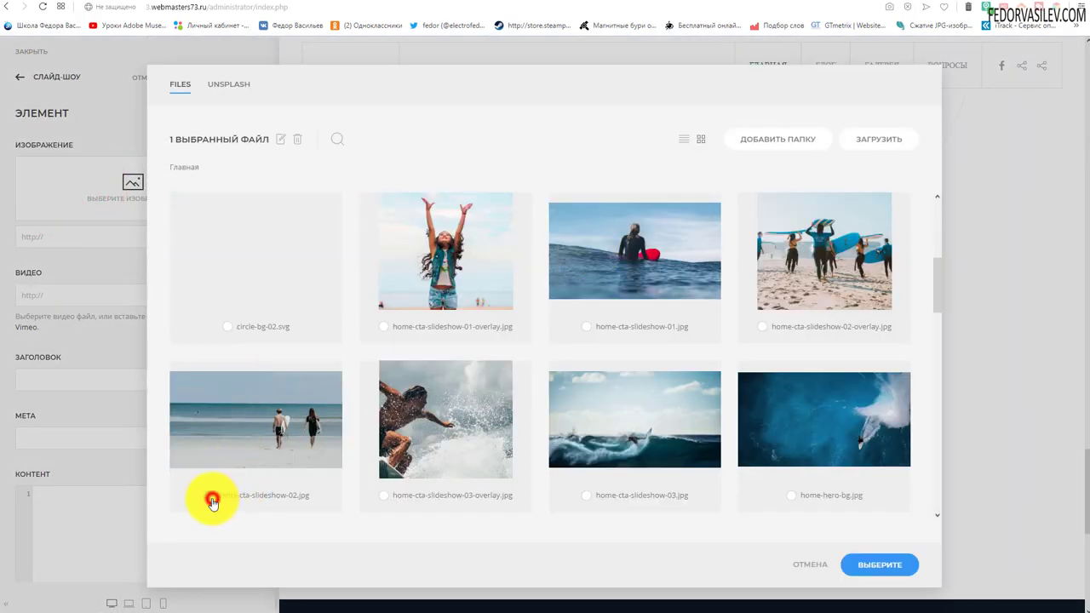
pyautogui.click(863, 571)
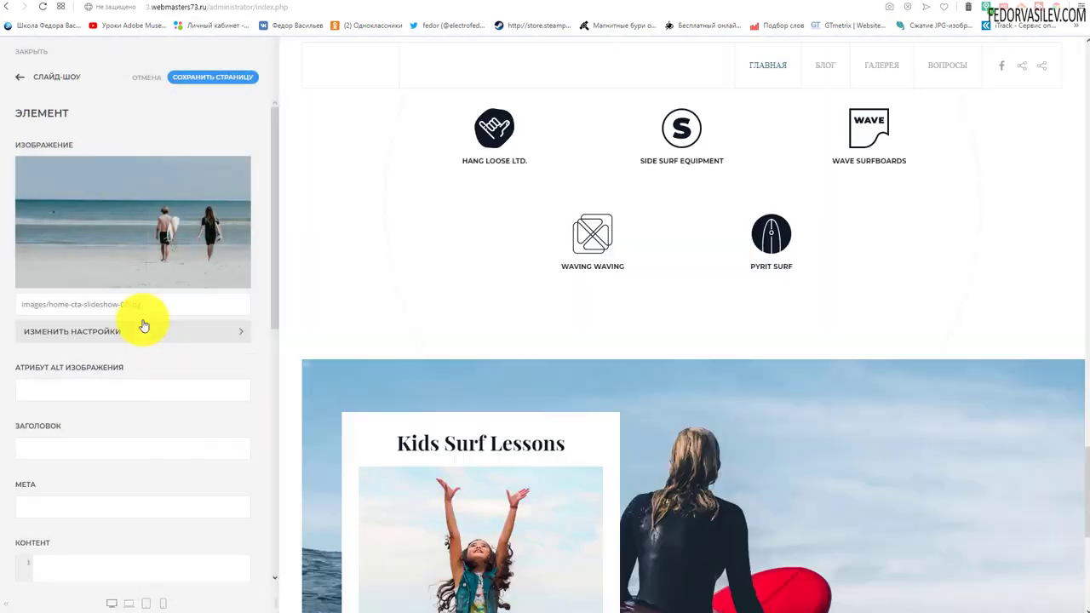
# Title the second slide "Corporate Surf Lessons" and give it the home-cta-slideshow-02-overlay.jpg image markup, 430 by 380, as content
pyautogui.scroll(-2, 61, 327)
pyautogui.rightClick(51, 333)
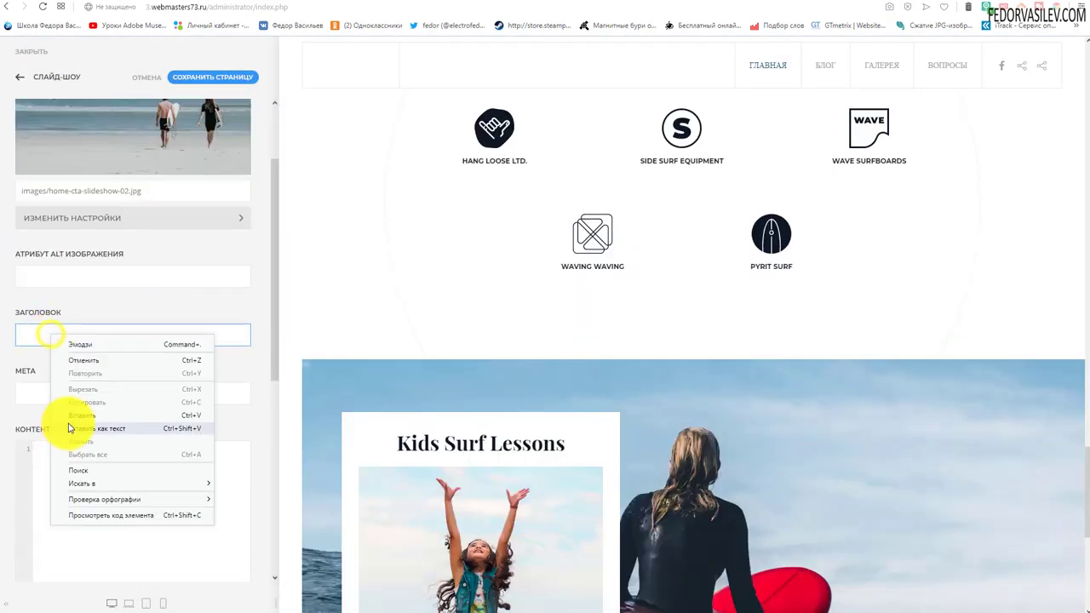
pyautogui.click(75, 422)
pyautogui.scroll(-3, 85, 426)
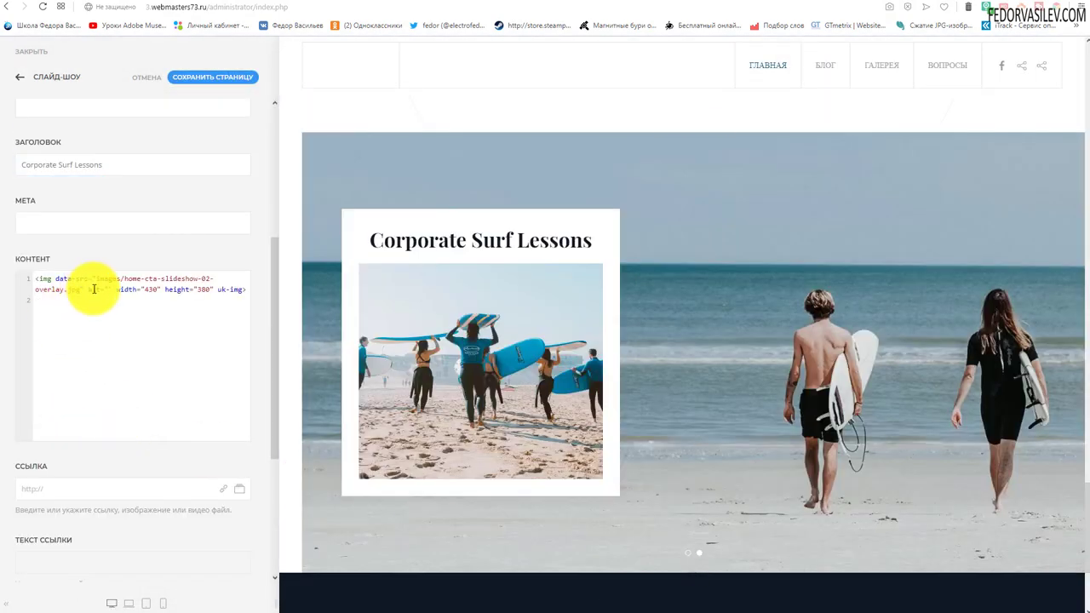
pyautogui.moveTo(241, 292); pyautogui.dragTo(7, 267)
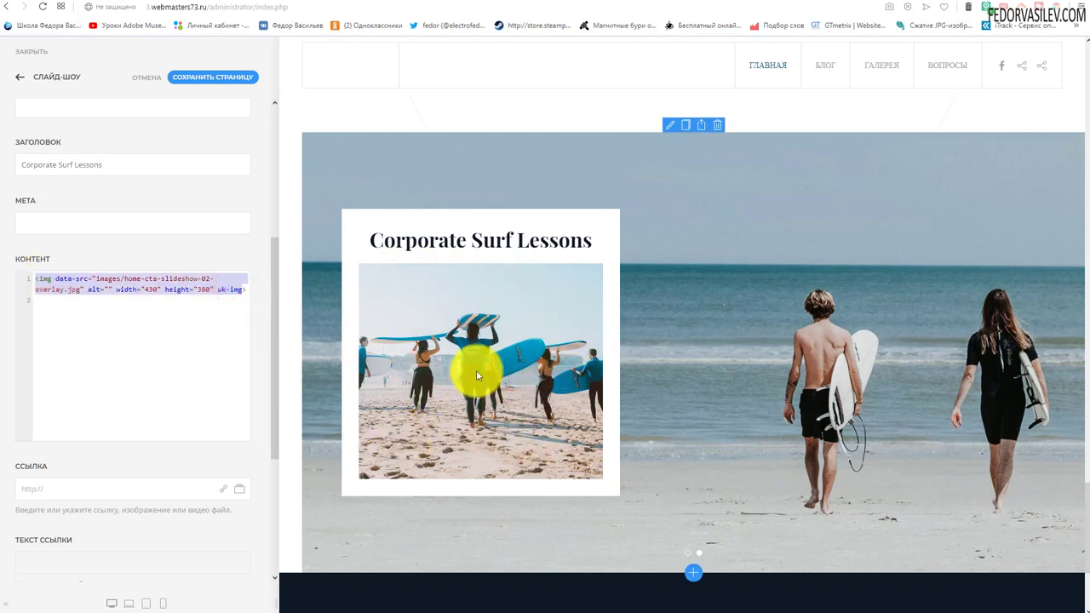
# Link the Corporate Surf Lessons slide to the article "статья (4)" and set its link text to "демо"
pyautogui.scroll(-2, 87, 393)
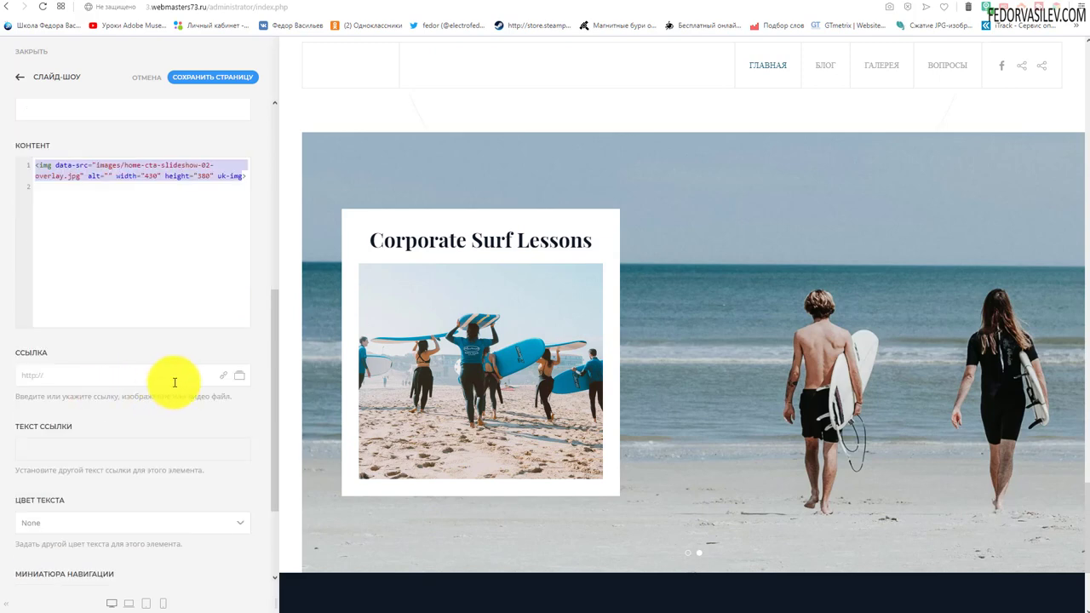
pyautogui.click(220, 376)
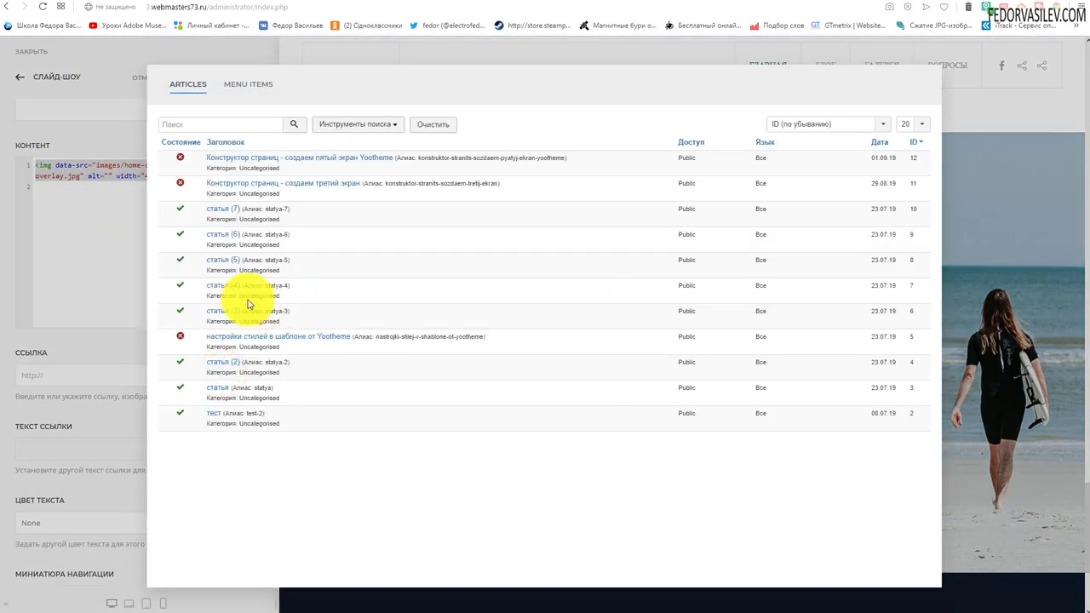
pyautogui.click(225, 285)
pyautogui.scroll(-2, 62, 366)
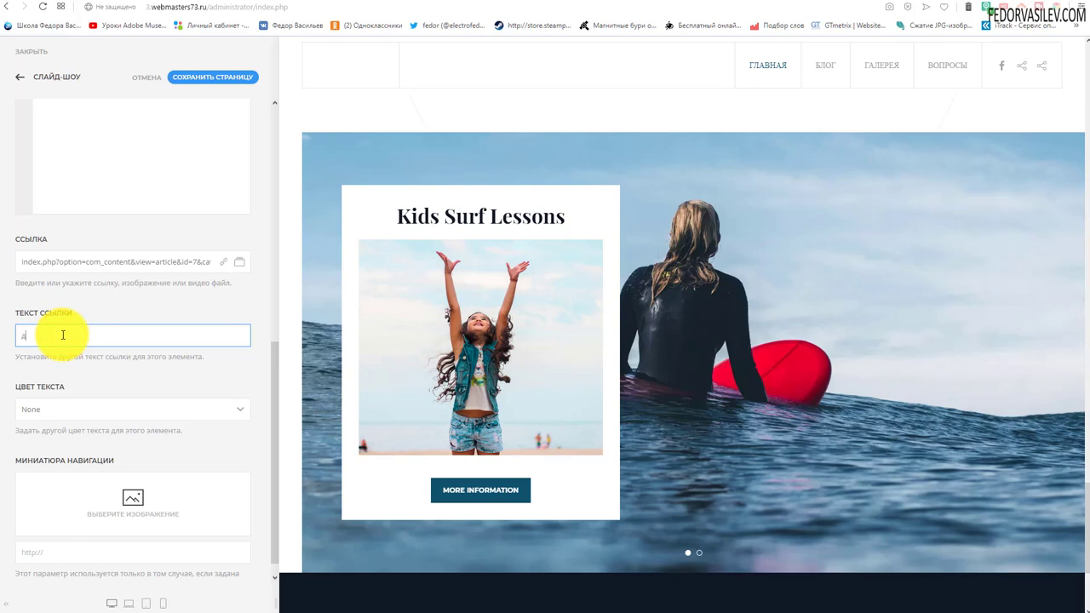
pyautogui.click(62, 335)
pyautogui.write('демо')
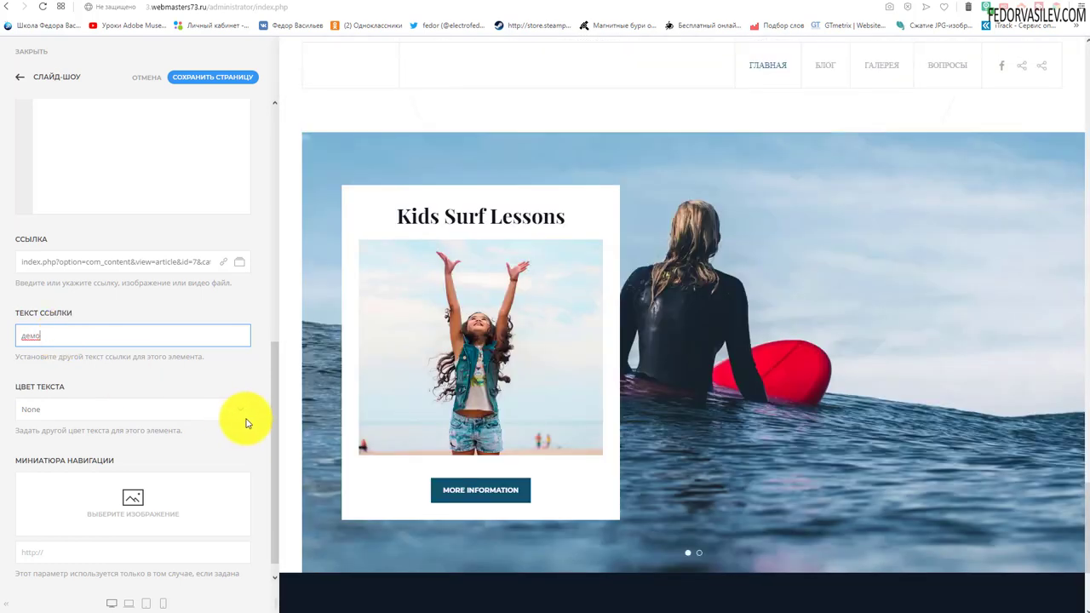
# Show the Corporate Surf Lessons slide in the page preview and save the page
pyautogui.click(702, 556)
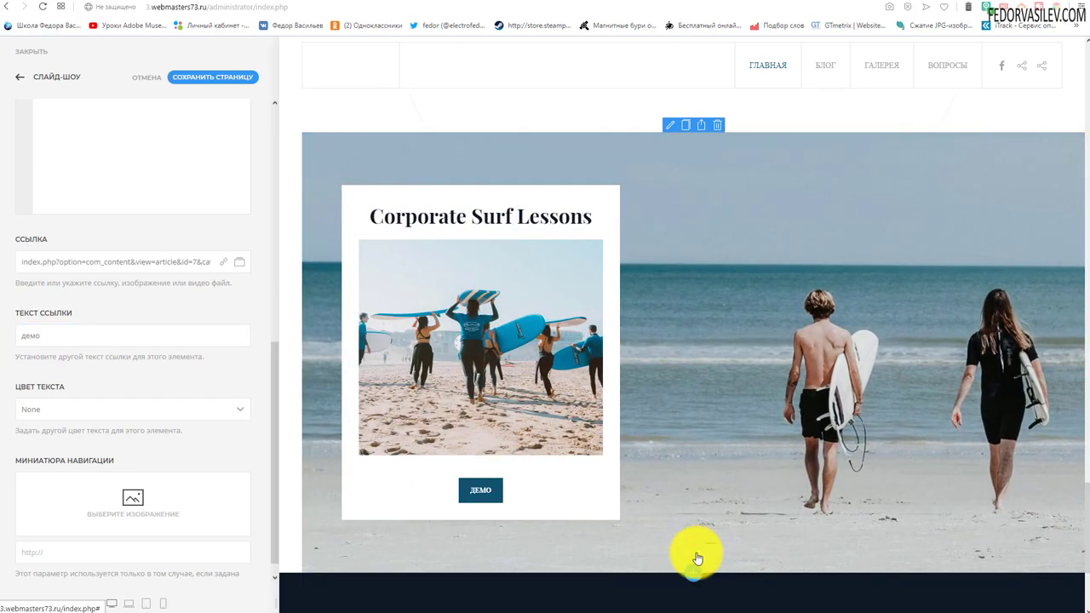
pyautogui.scroll(-1, 194, 356)
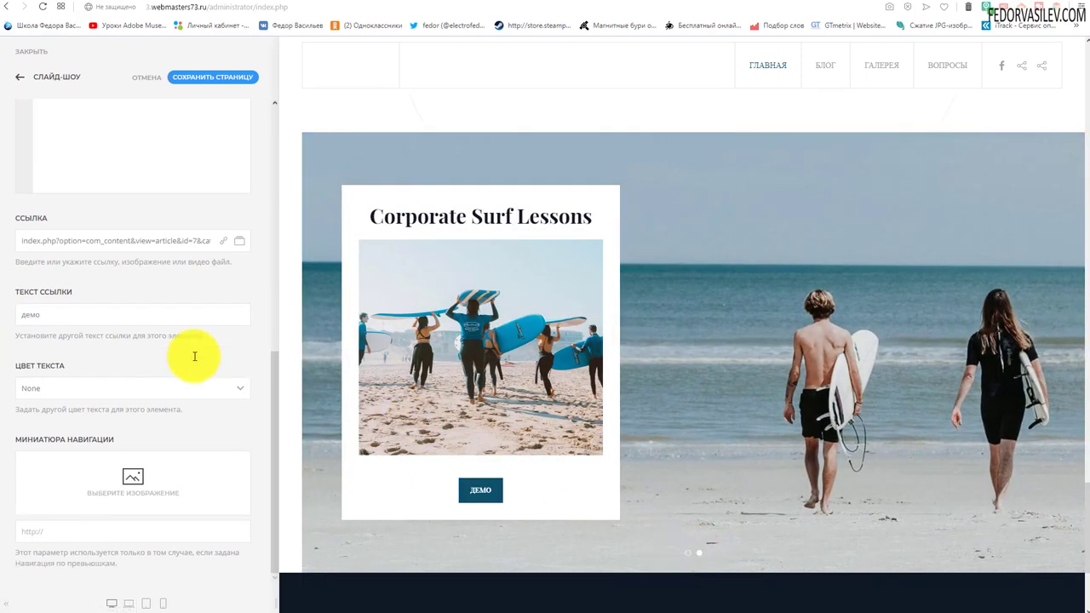
pyautogui.click(206, 78)
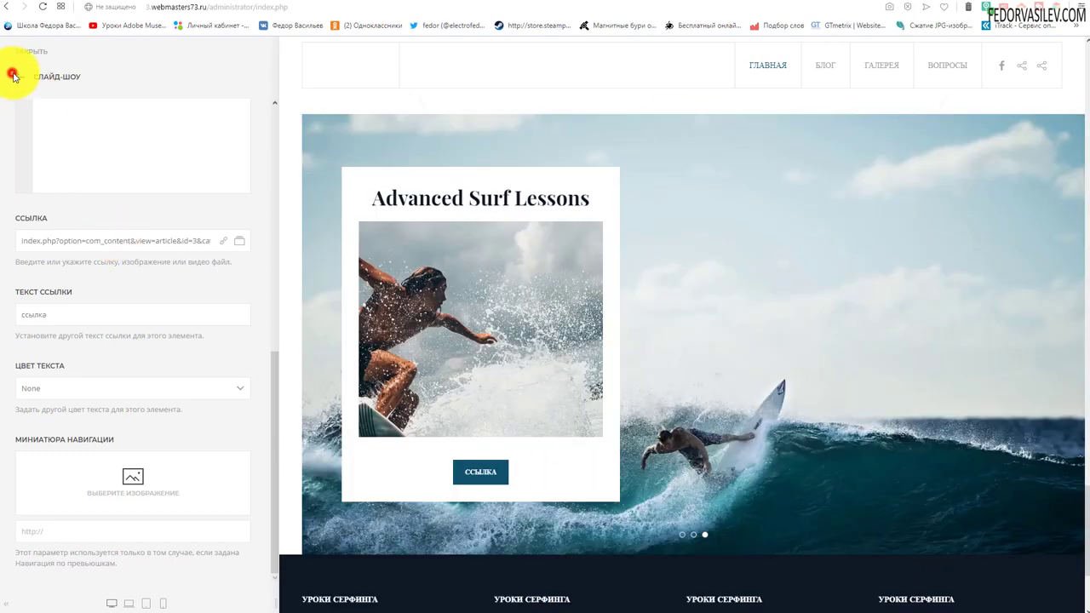
# Return to the slideshow's item list, switch to the public site and examine the slideshow above the footer, advancing to another slide
pyautogui.click(19, 78)
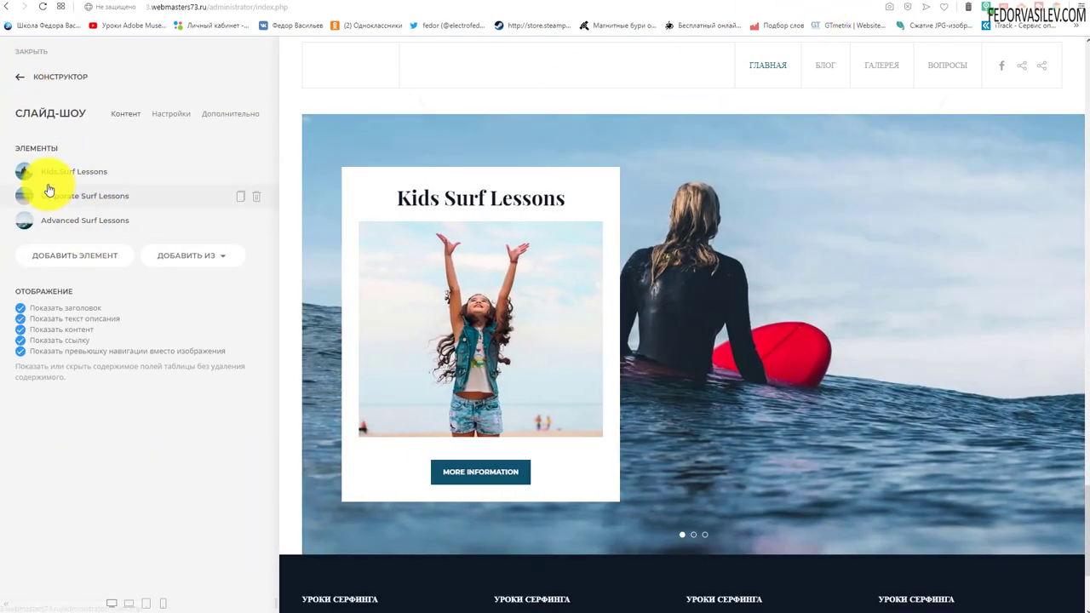
pyautogui.click(801, 2)
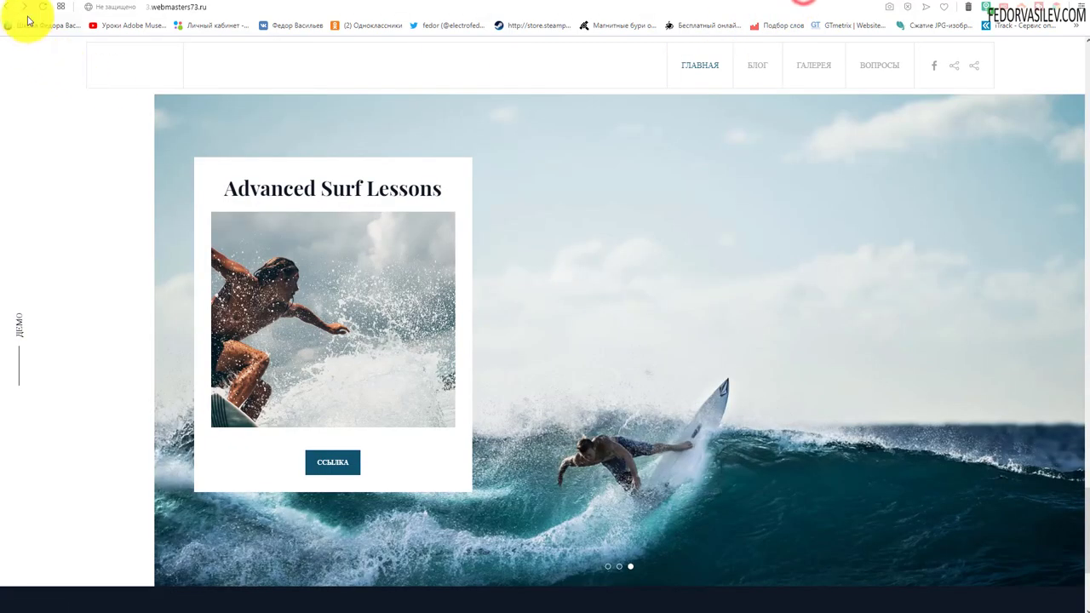
pyautogui.scroll(-2, 535, 311)
pyautogui.scroll(4, 525, 321)
pyautogui.scroll(-5, 528, 315)
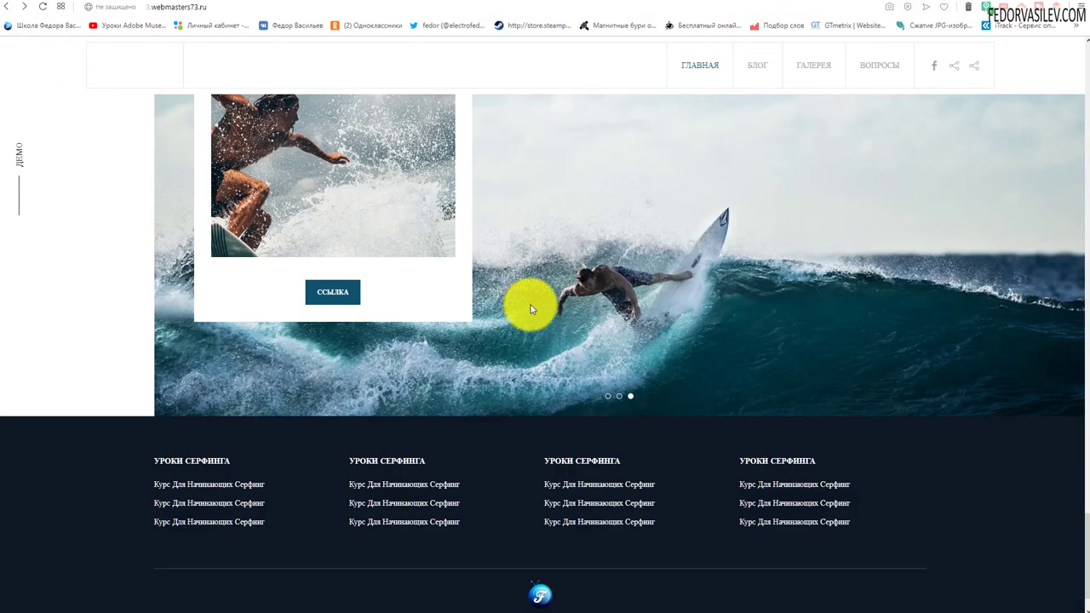
pyautogui.scroll(5, 674, 406)
pyautogui.scroll(5, 672, 400)
pyautogui.scroll(-5, 672, 400)
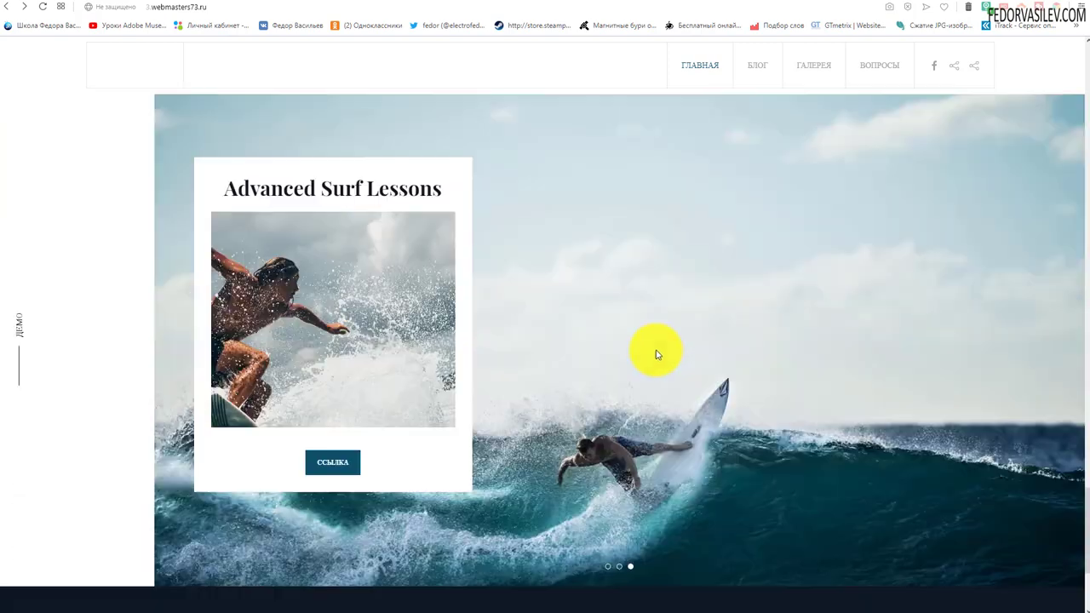
pyautogui.click(621, 511)
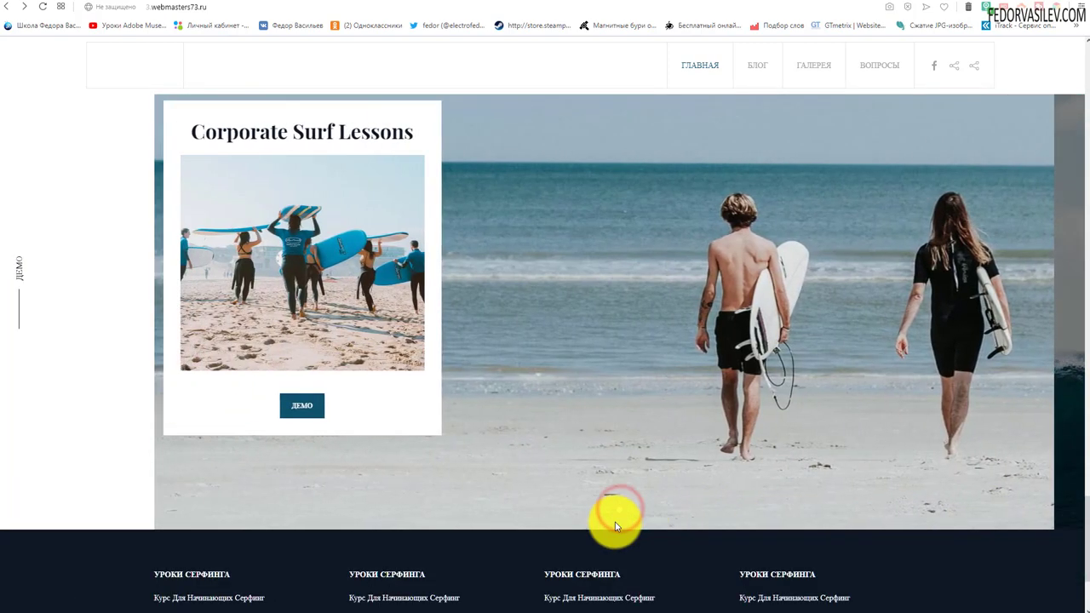